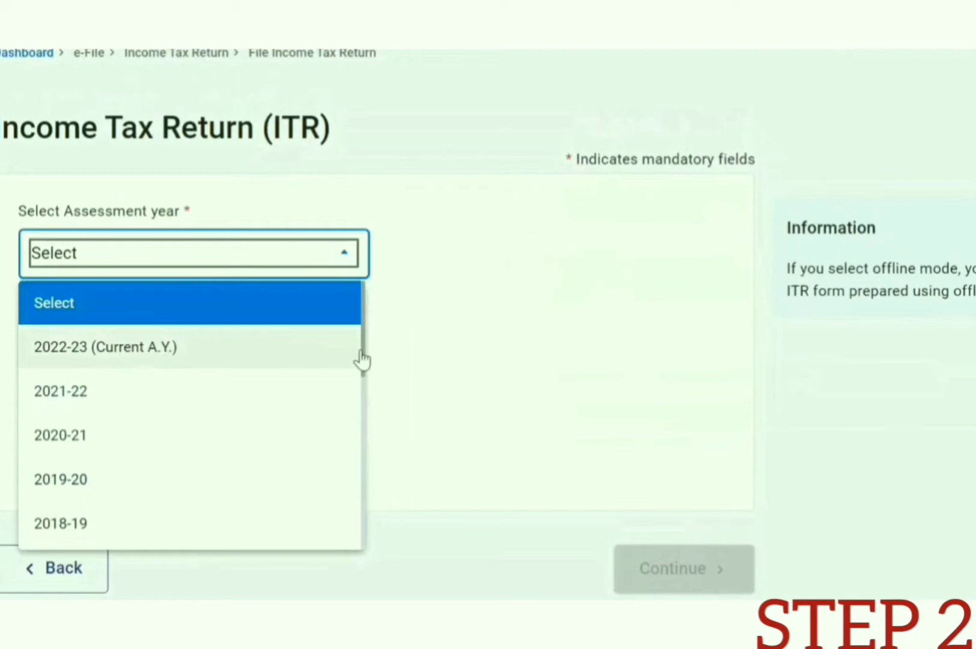
Set the assessment year to 2022-23 (Current A.Y.) with the Online filing mode and continue.
left_click(144, 359)
left_click(144, 359)
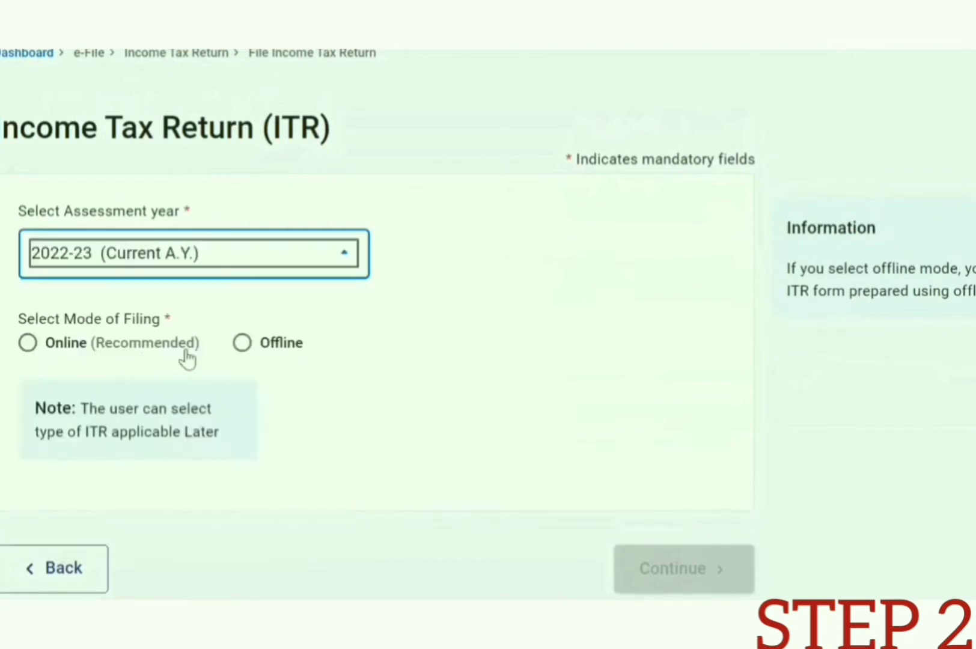
left_click(28, 340)
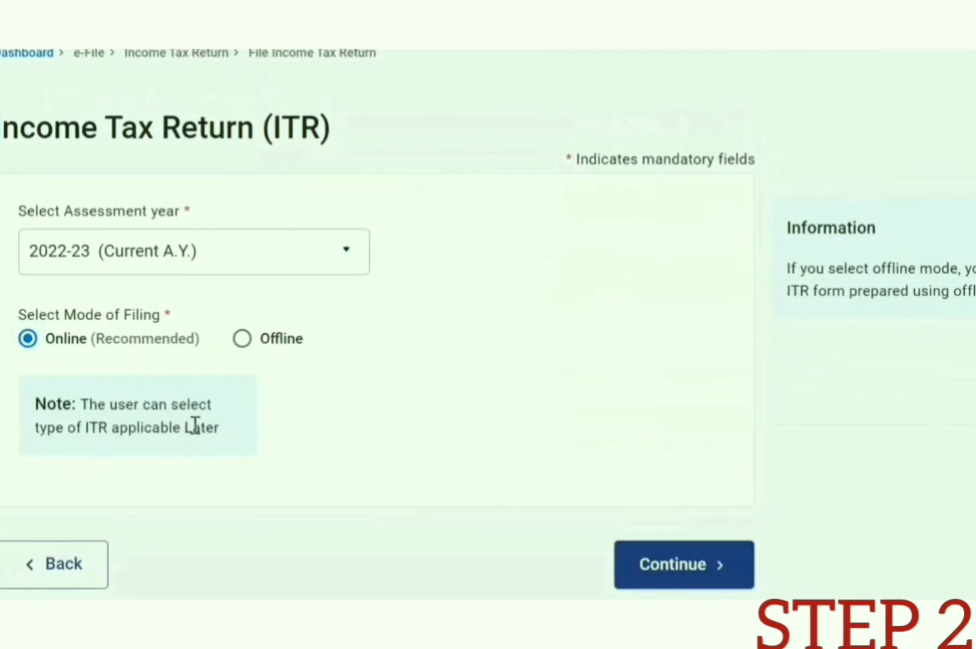
left_click(677, 571)
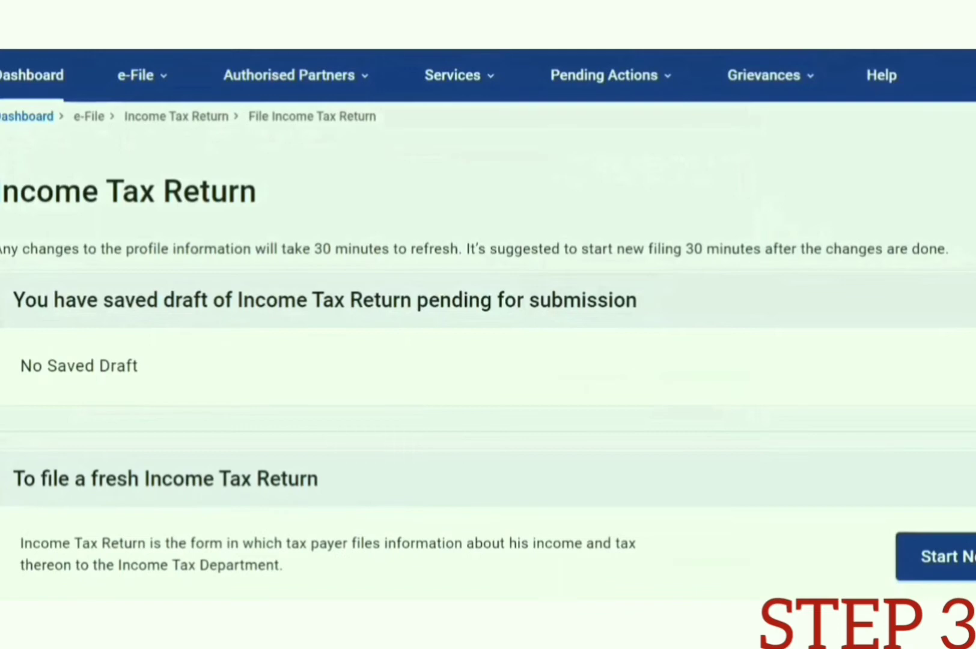
Start a fresh Income Tax Return filing and continue with the Individual status.
scroll(488, 349, "down", 1)
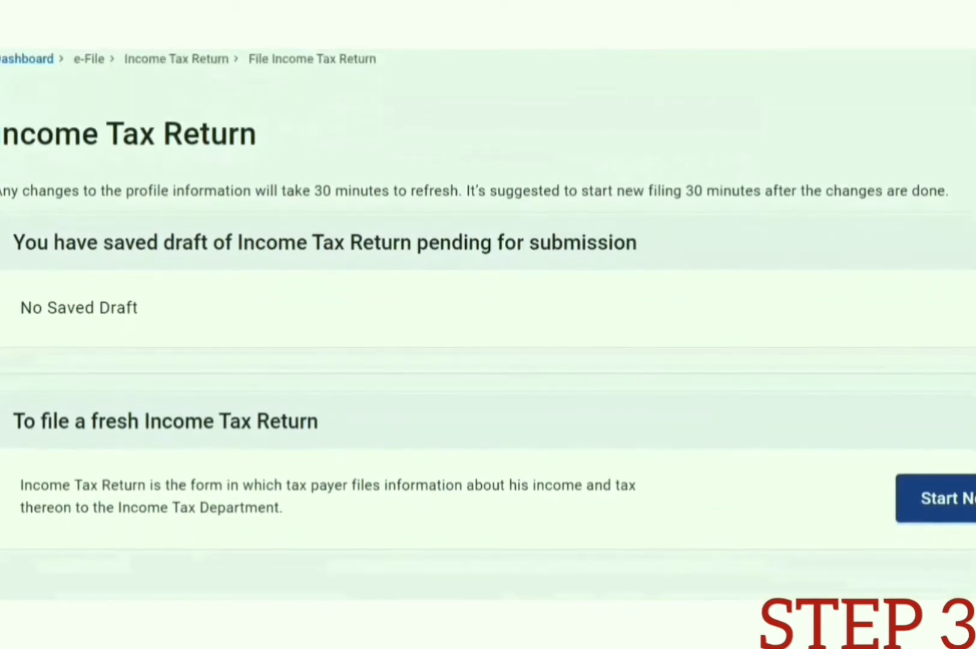
scroll(488, 325, "down", 2)
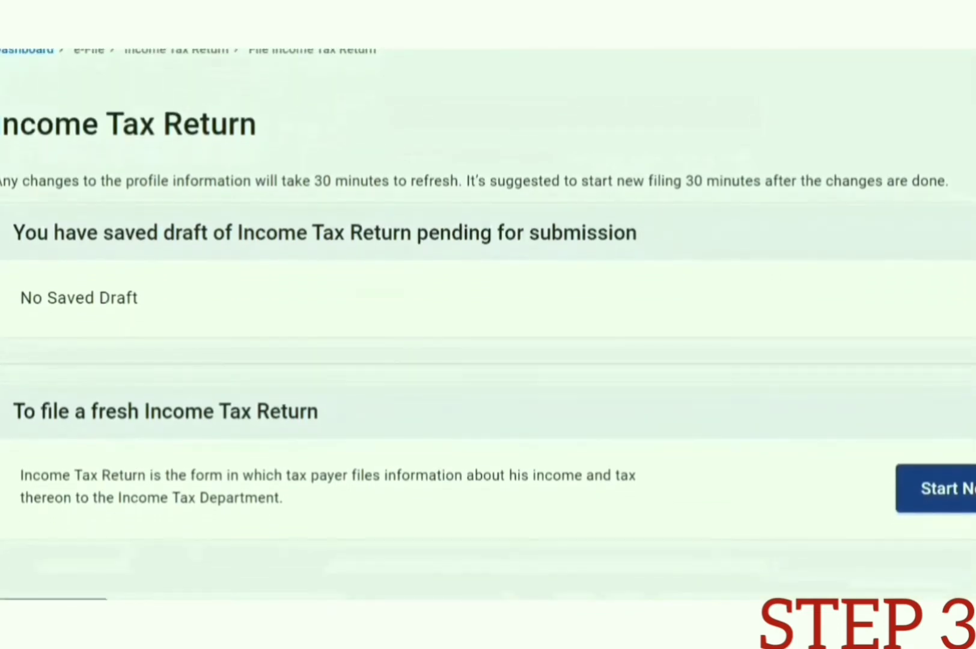
scroll(488, 325, "up", 2)
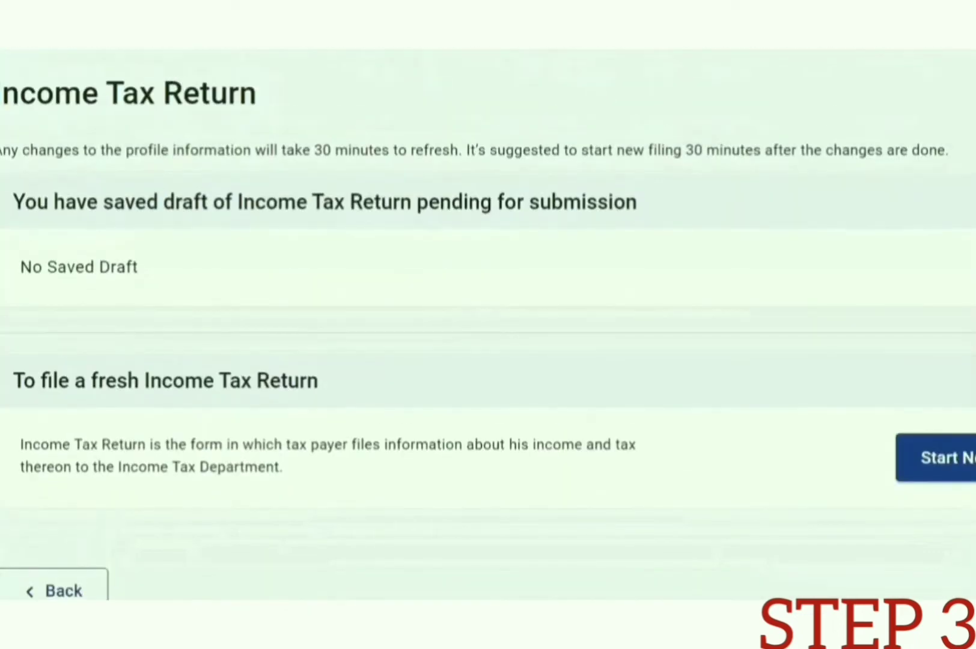
scroll(488, 325, "down", 1)
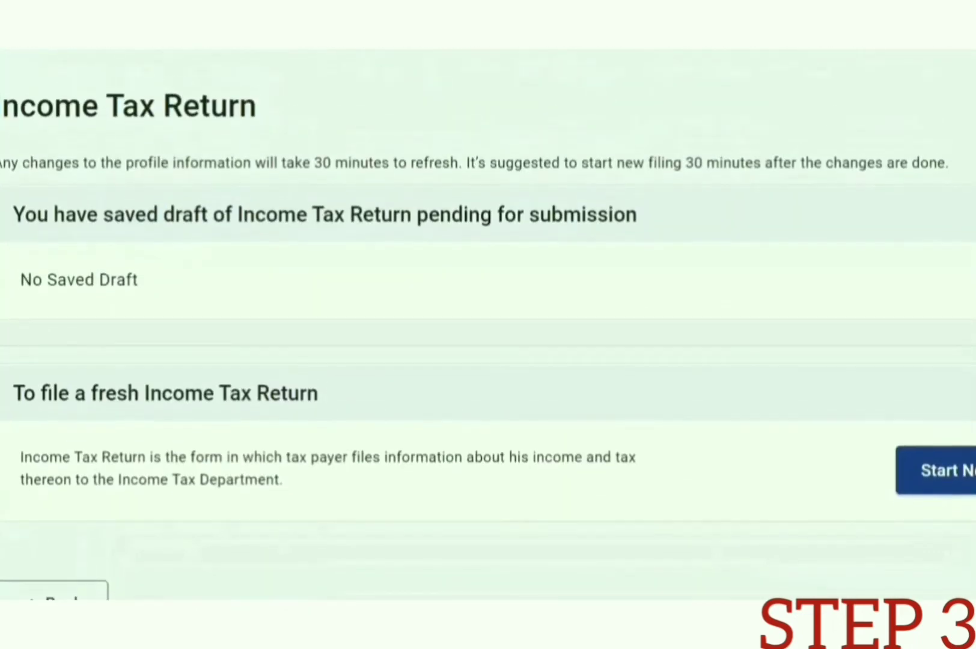
scroll(489, 325, "down", 1)
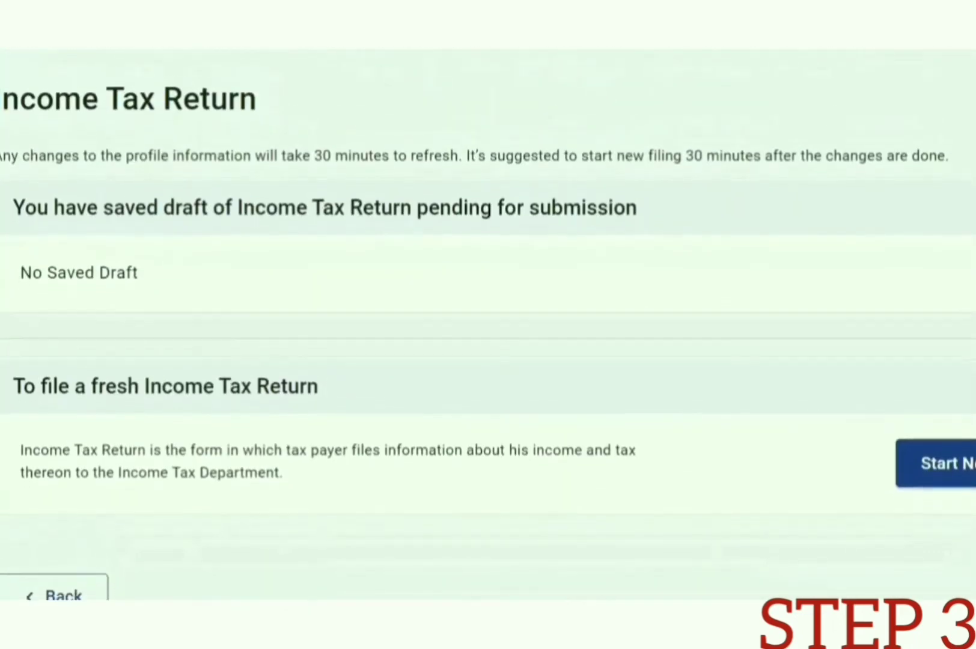
scroll(488, 324, "down", 2)
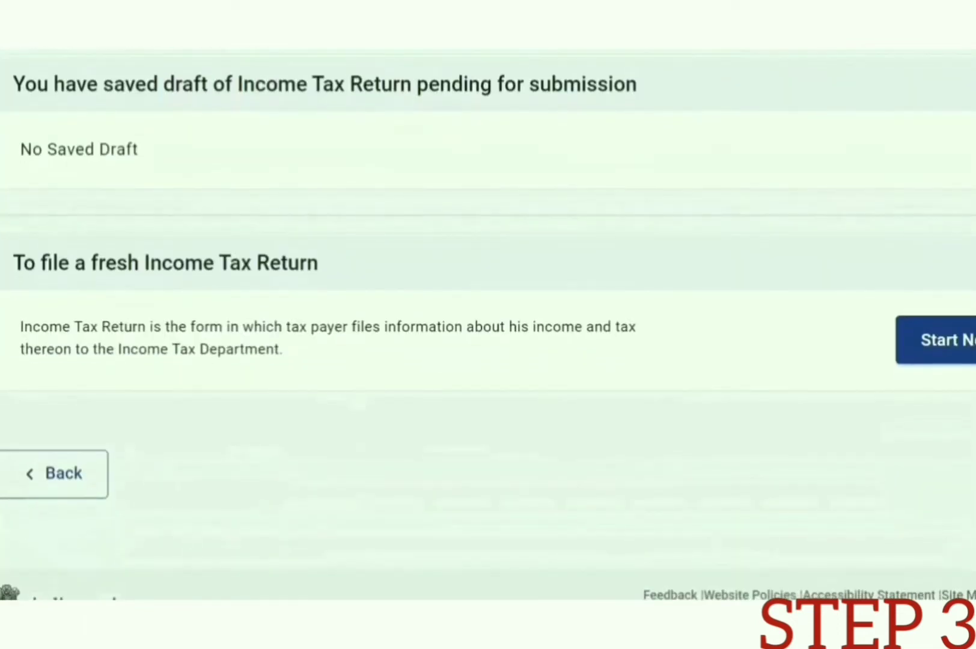
scroll(488, 324, "up", 1)
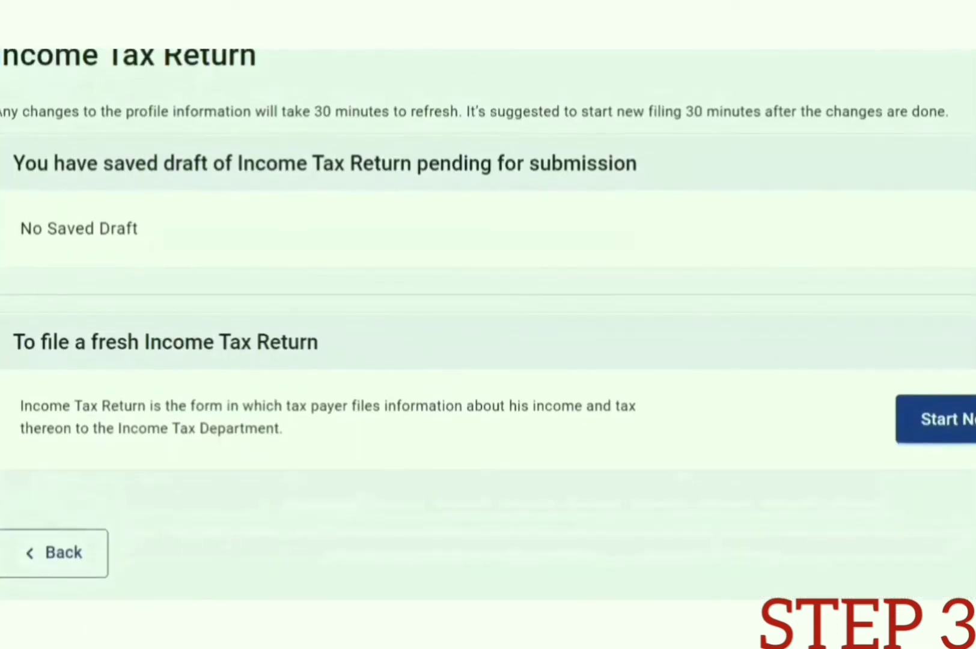
left_click(970, 421)
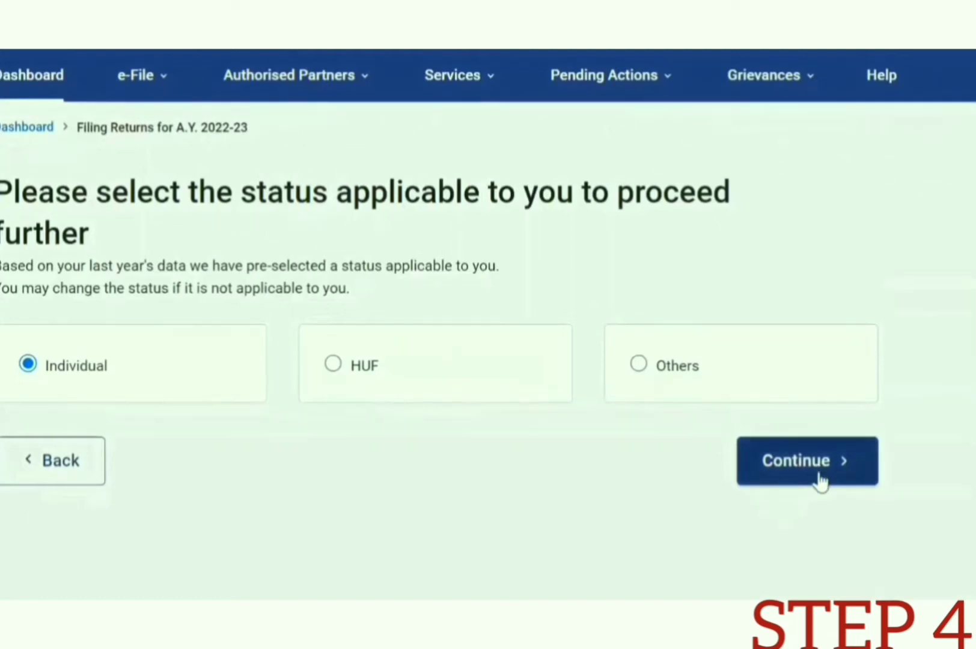
left_click(788, 466)
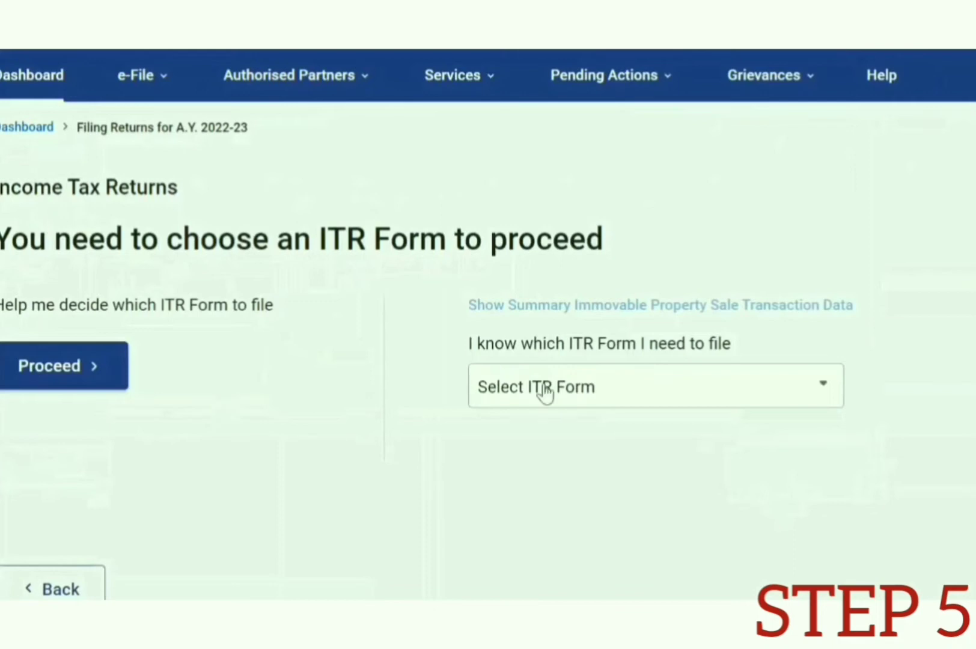
Look through the available ITR forms, and open the guidance on which form to file, passing its general disclaimer.
left_click(594, 396)
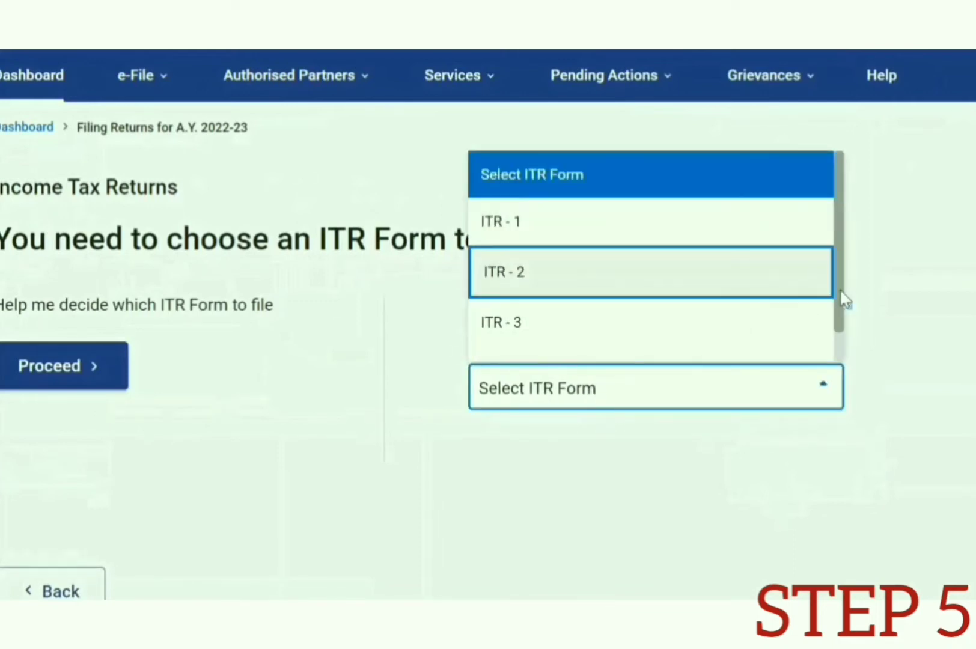
left_click_drag(844, 301, 842, 347)
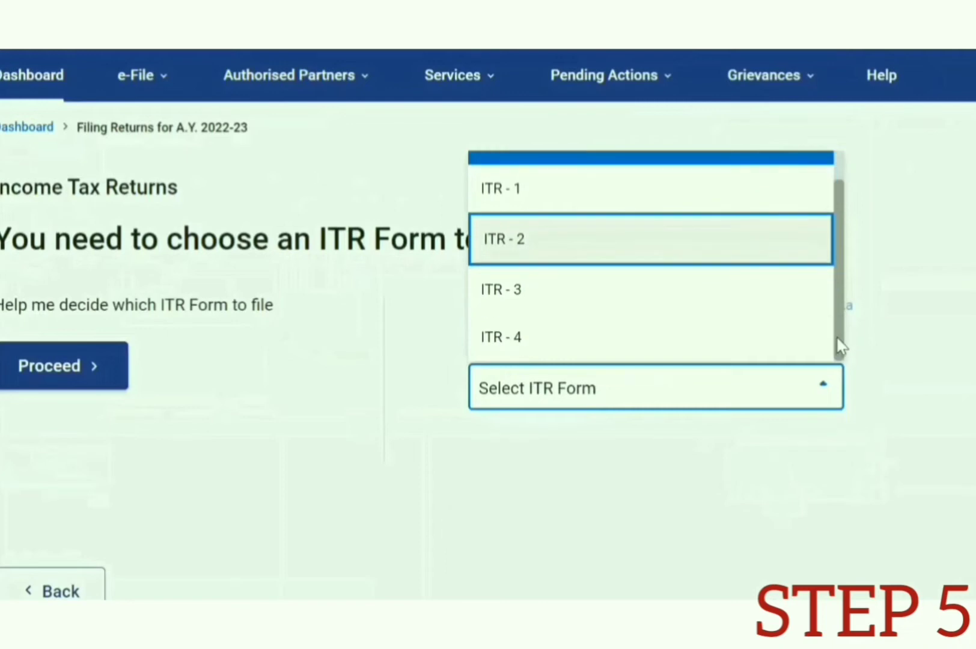
scroll(839, 294, "up", 2)
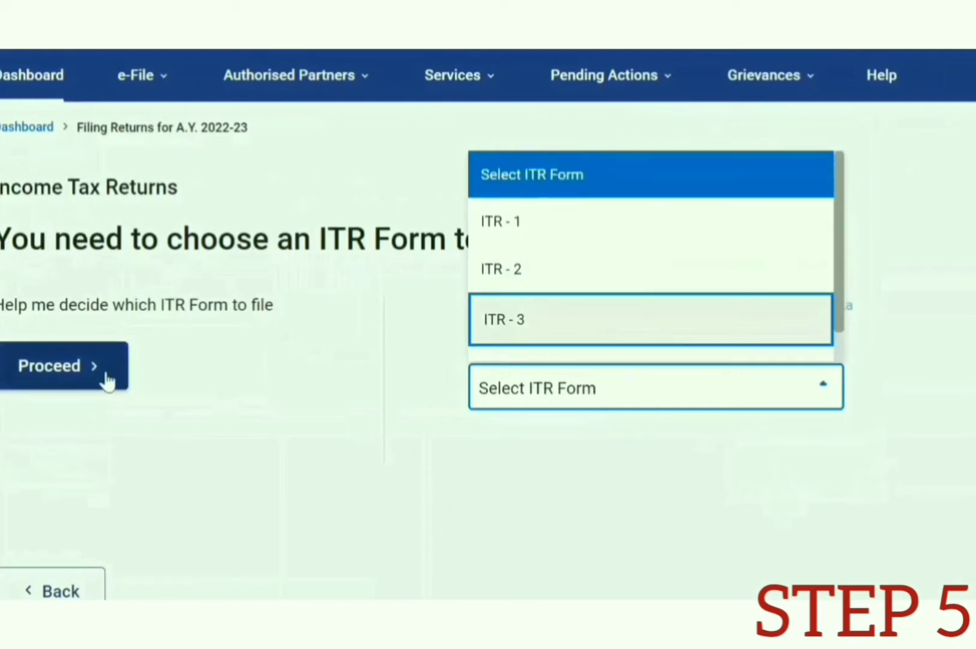
left_click(51, 378)
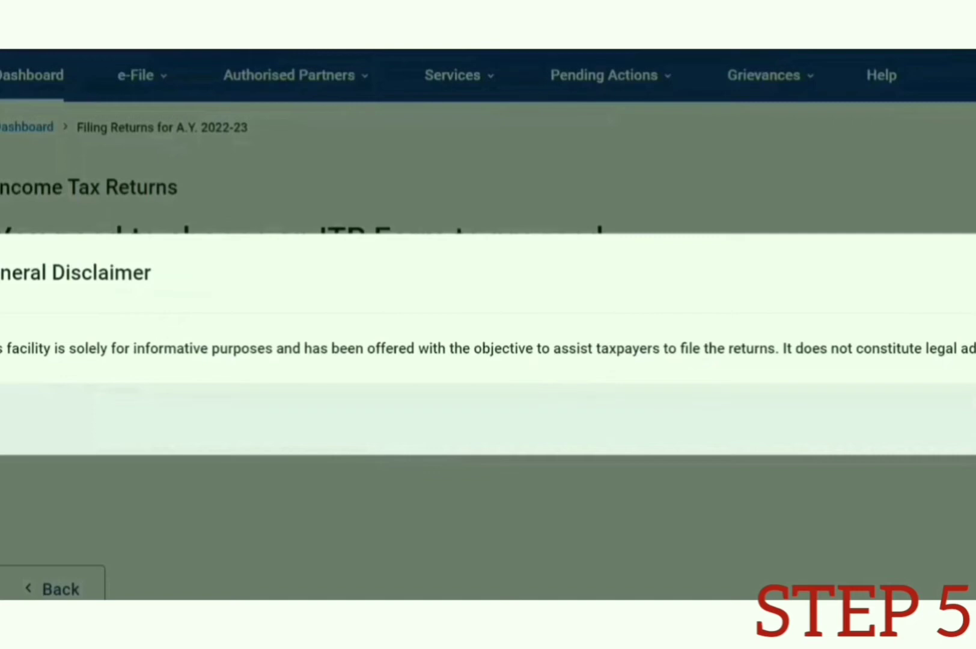
left_click(975, 417)
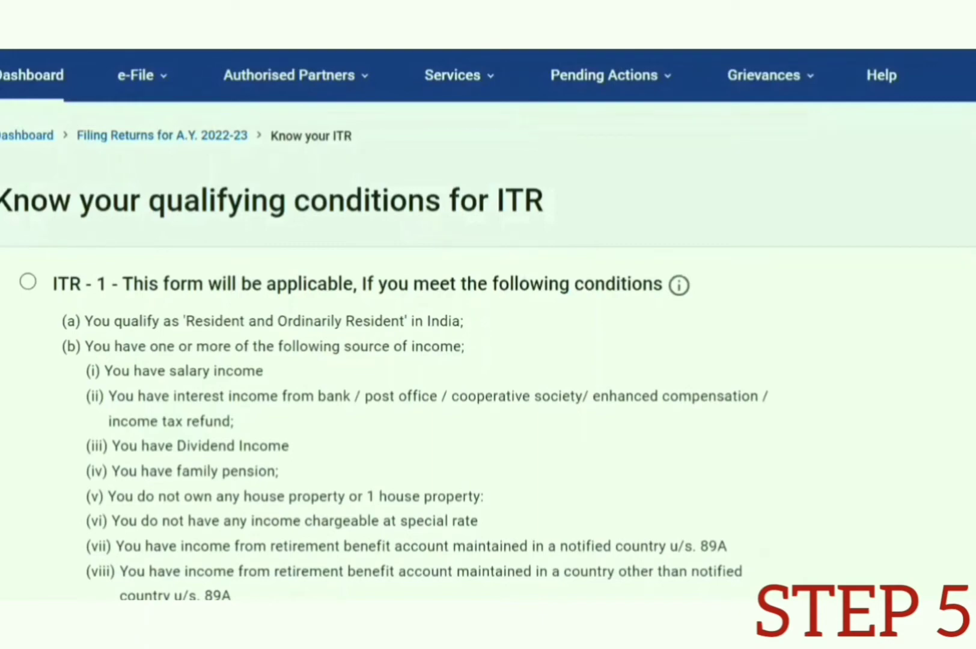
Review the qualifying conditions for ITR-1 through ITR-4 and open the further help questionnaire.
scroll(488, 324, "down", 4)
scroll(489, 325, "down", 10)
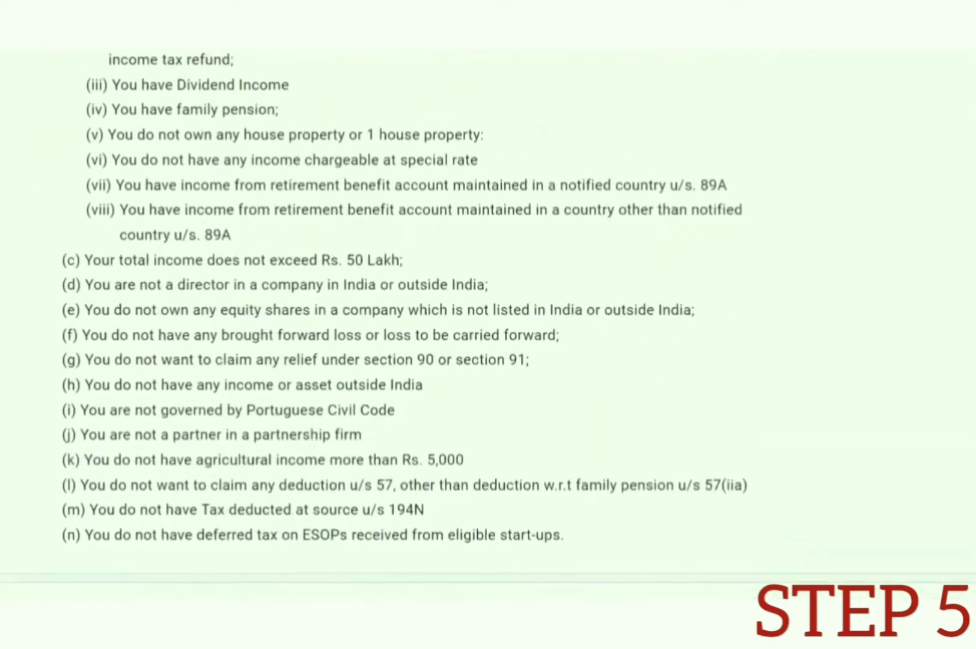
scroll(488, 325, "down", 4)
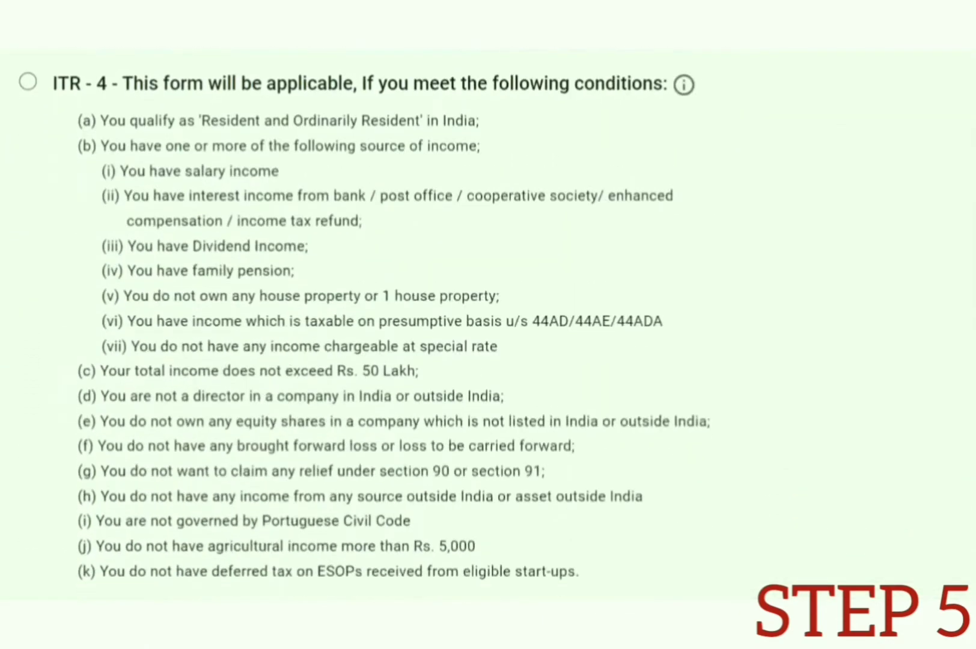
scroll(488, 325, "down", 7)
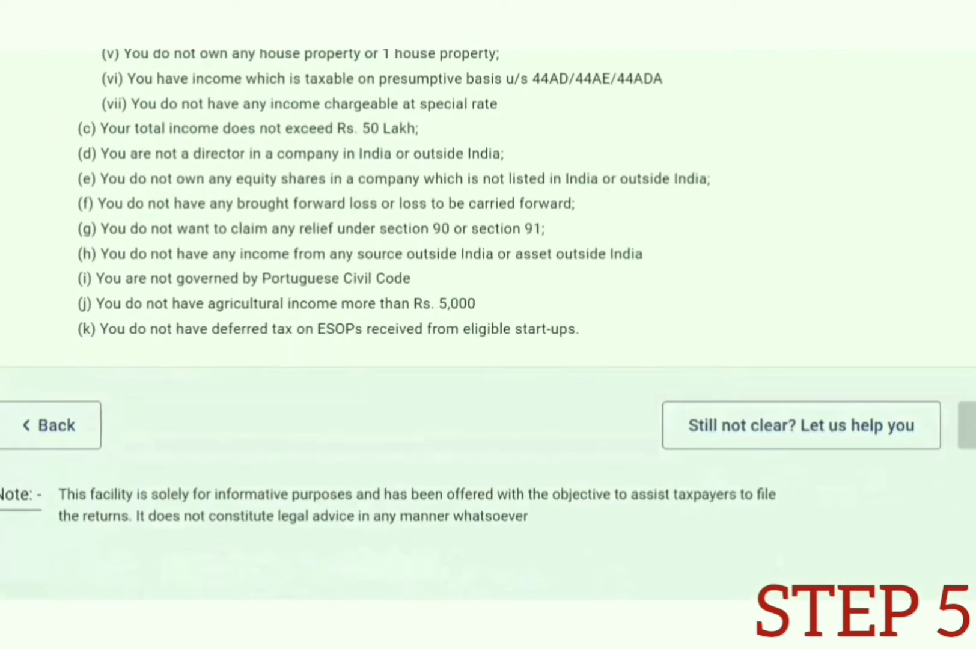
scroll(746, 391, "up", 2)
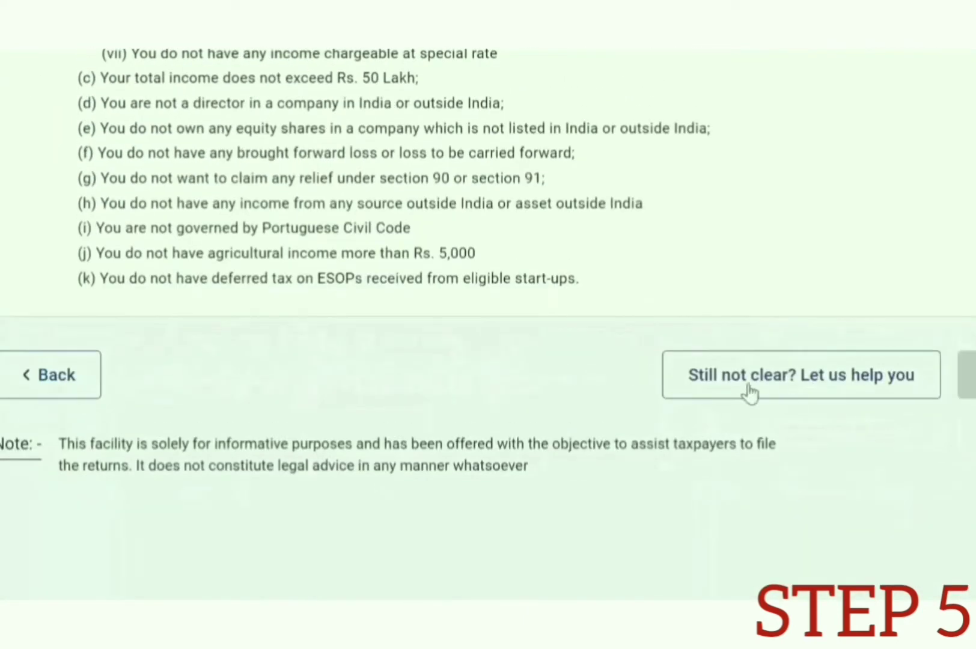
left_click(716, 384)
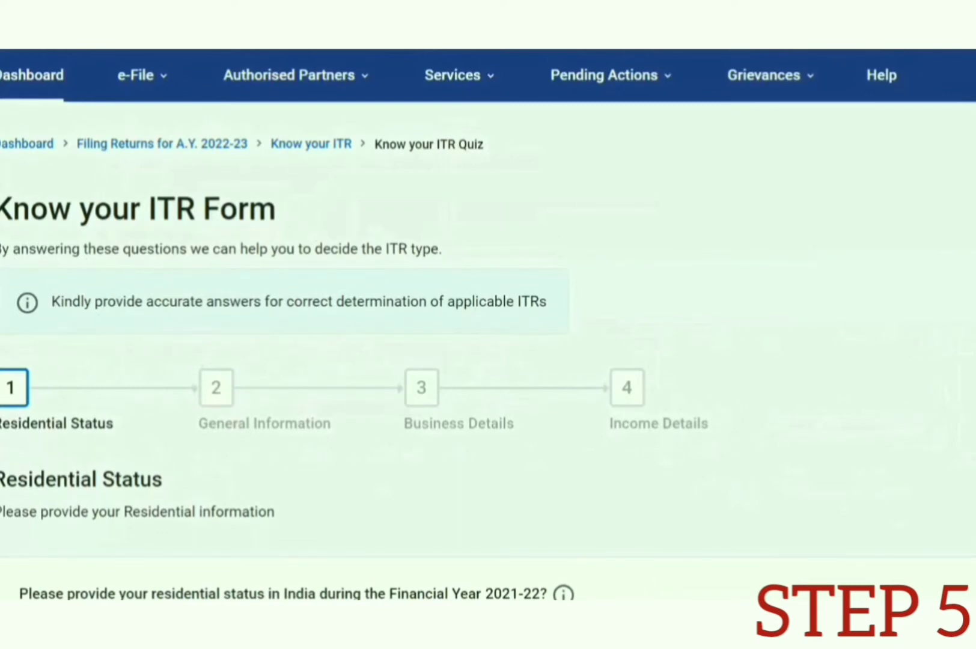
Examine the residential status question for Financial Year 2021-22 and return to the ITR form selection without answering it.
scroll(488, 361, "down", 5)
scroll(488, 361, "up", 1)
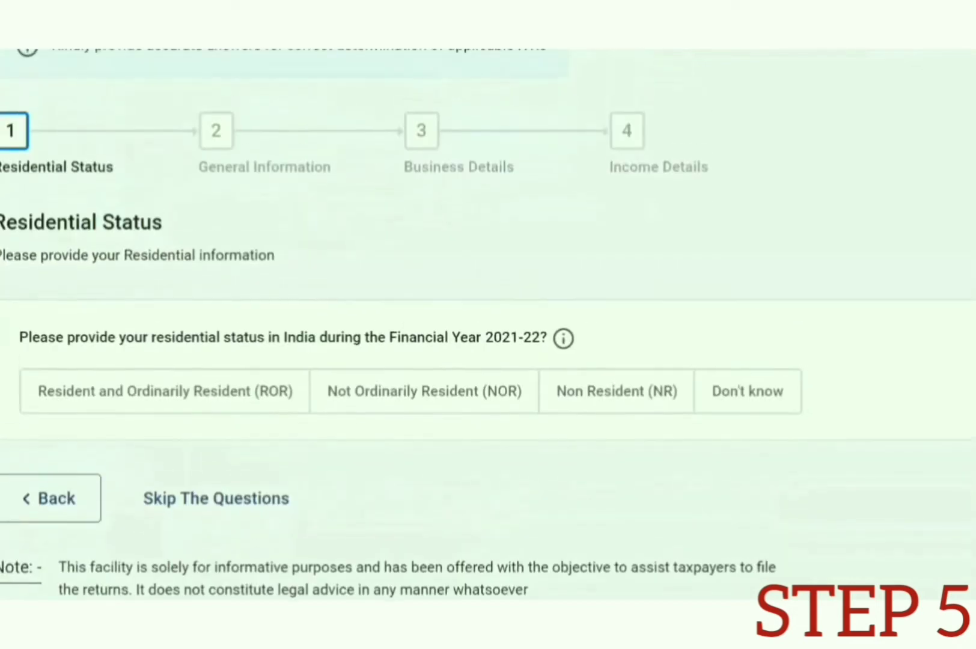
scroll(488, 325, "up", 2)
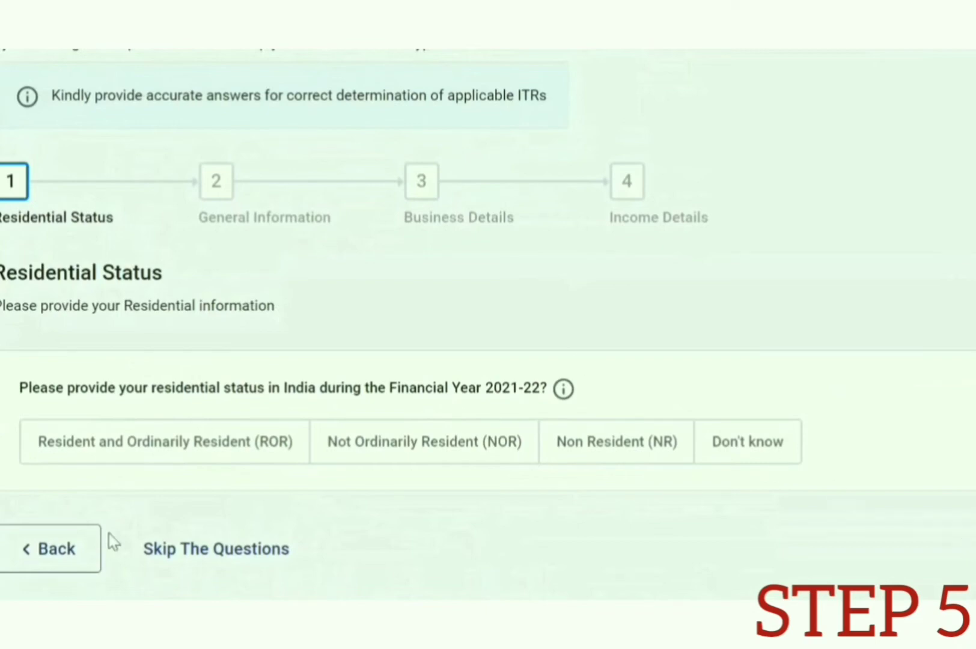
left_click(40, 547)
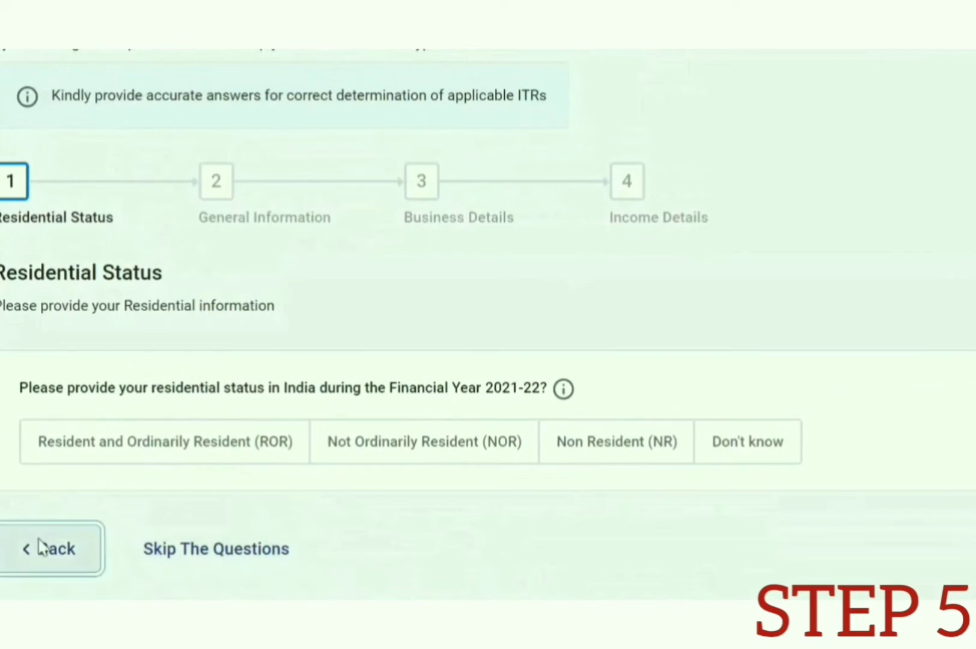
scroll(489, 324, "down", 10)
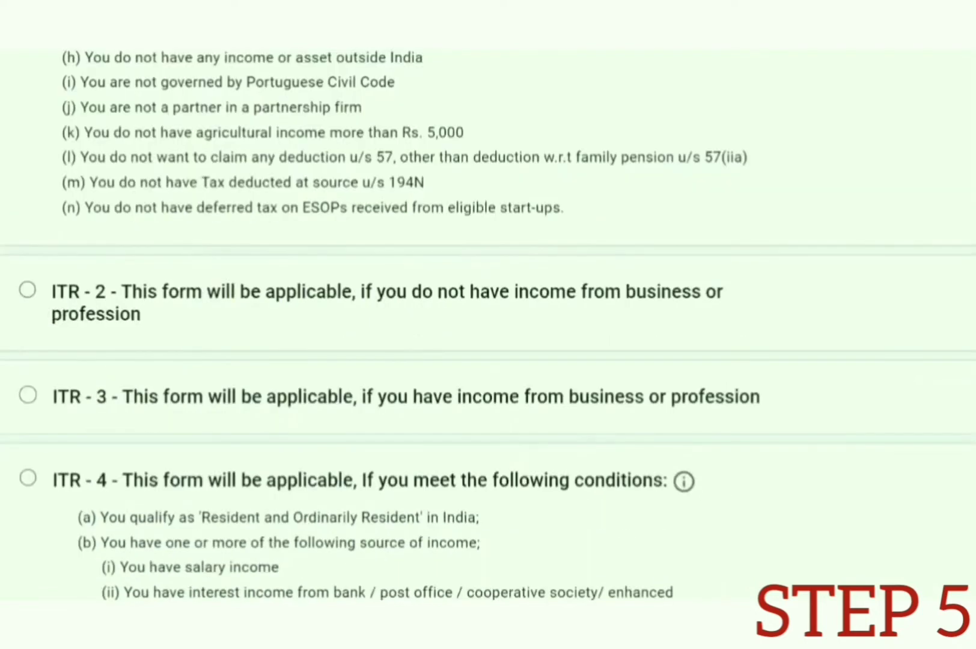
scroll(488, 324, "down", 10)
left_click(74, 260)
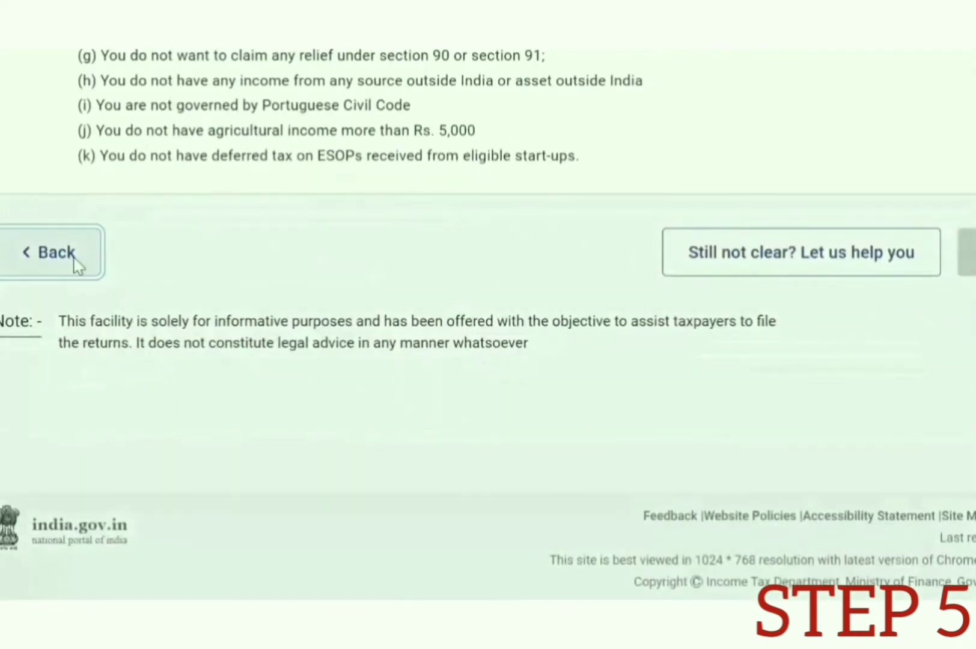
Proceed with the ITR-1 form and review its filing stages, document list and frequently asked questions.
left_click(597, 467)
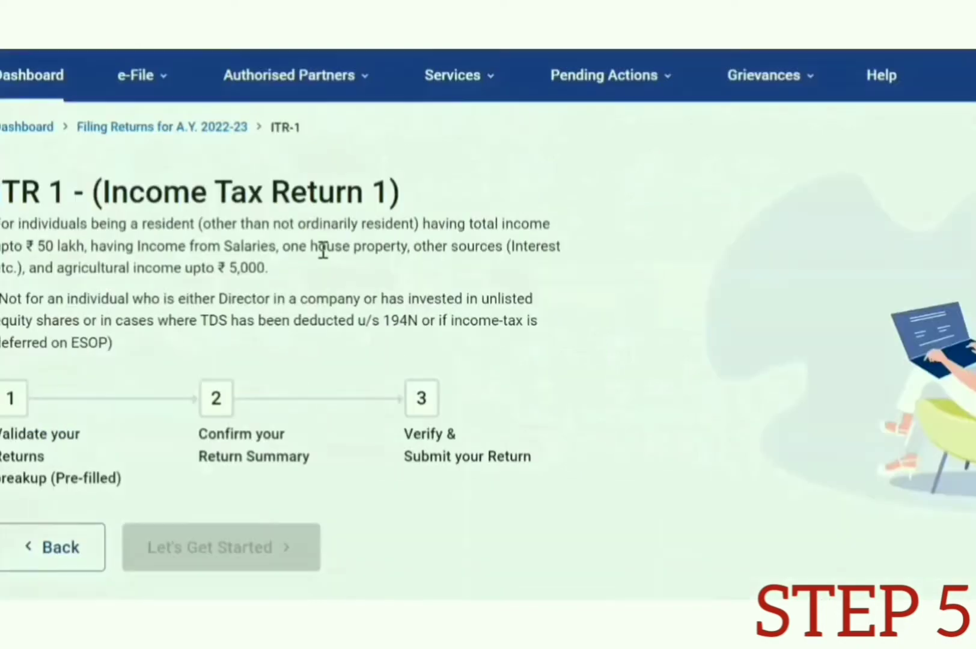
scroll(488, 324, "down", 7)
scroll(488, 324, "up", 5)
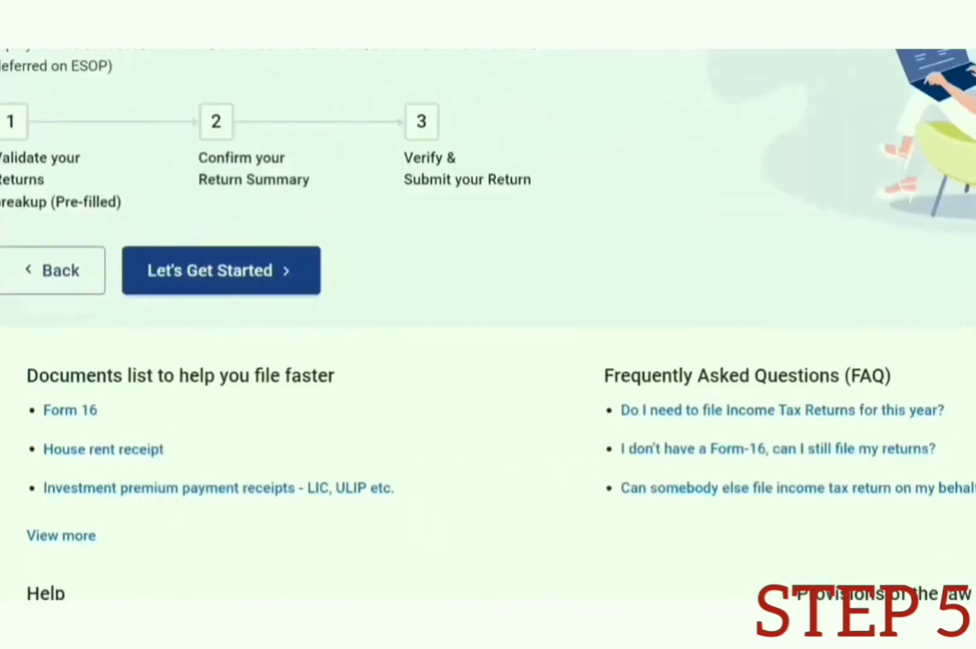
scroll(488, 325, "up", 1)
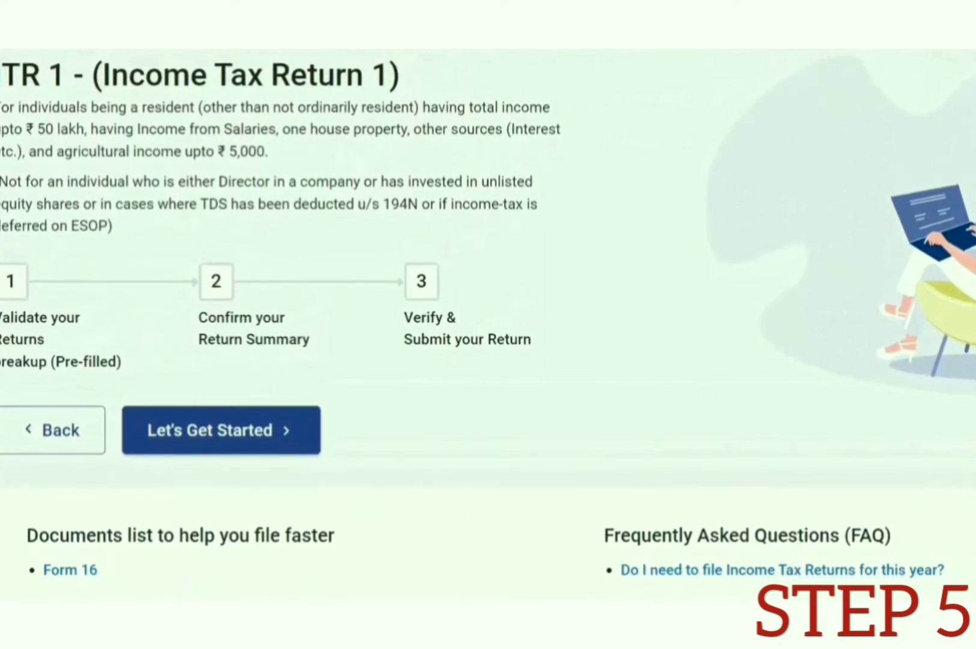
Start the ITR-1 return and give taxable income above the basic exemption limit as the filing reason.
scroll(489, 325, "down", 4)
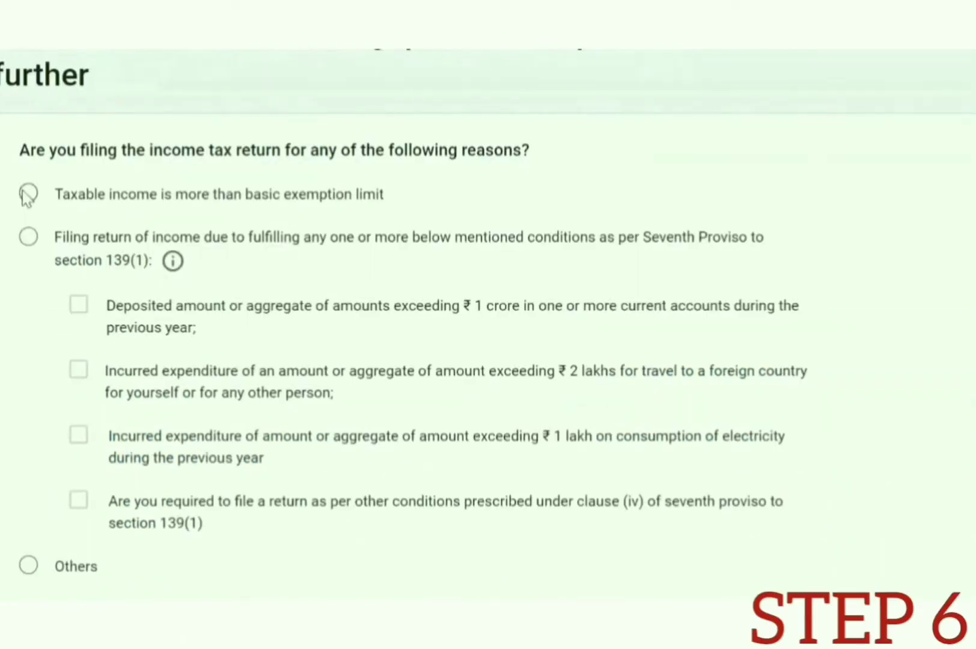
left_click(28, 194)
scroll(488, 325, "down", 5)
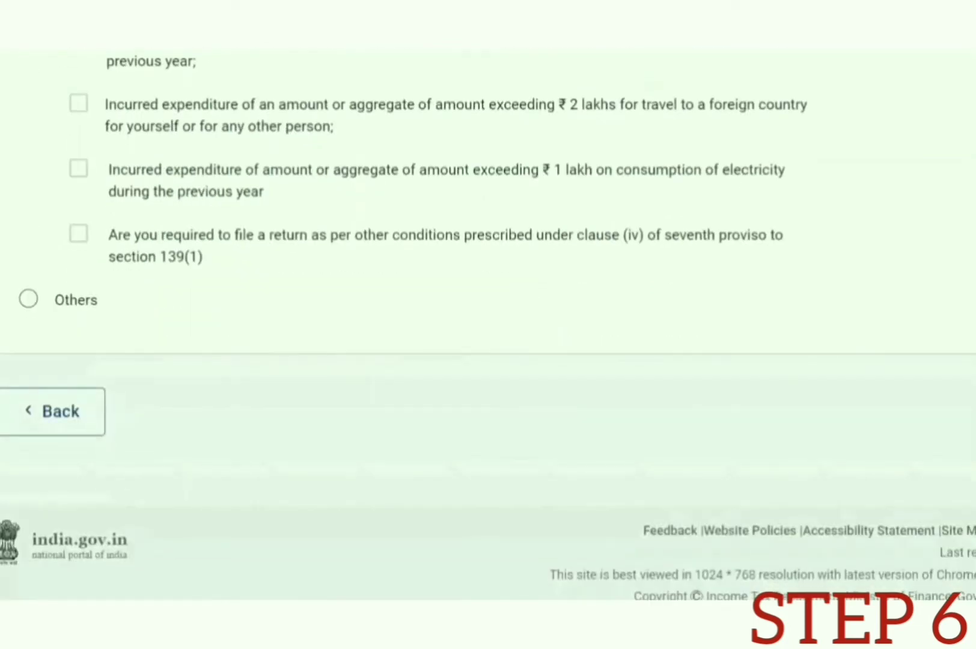
scroll(545, 458, "up", 1)
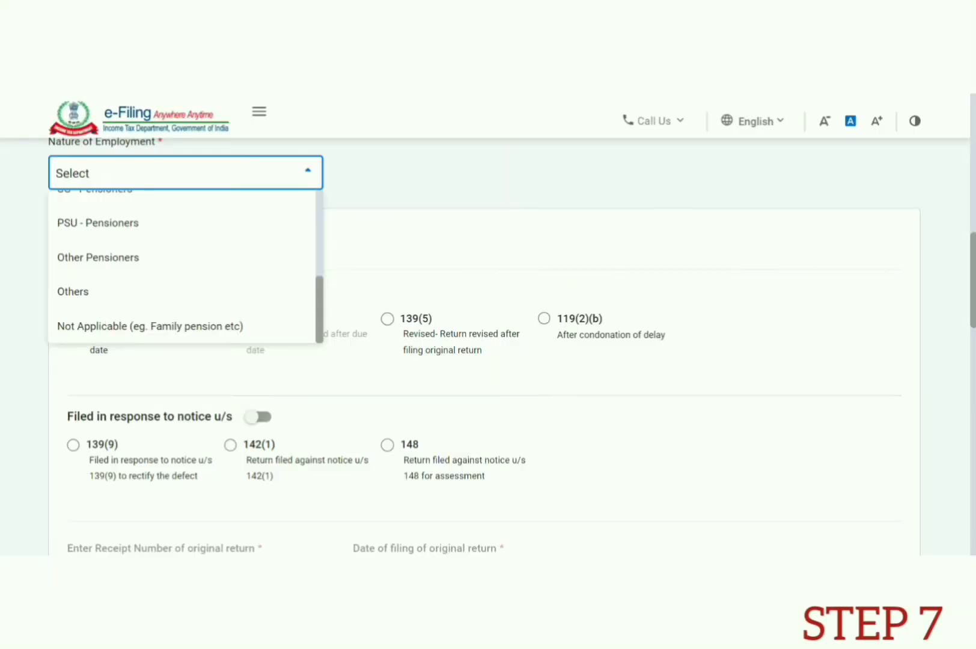
Leave the nature of employment unselected and finish the personal information review to reach the Gross Total Income section.
key("Escape")
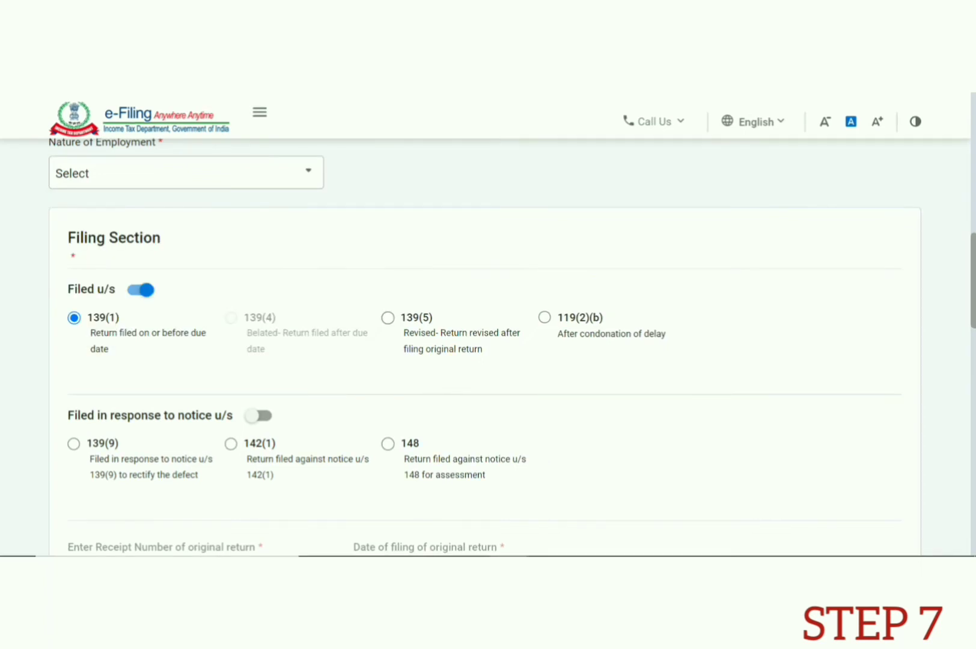
scroll(486, 349, "down", 10)
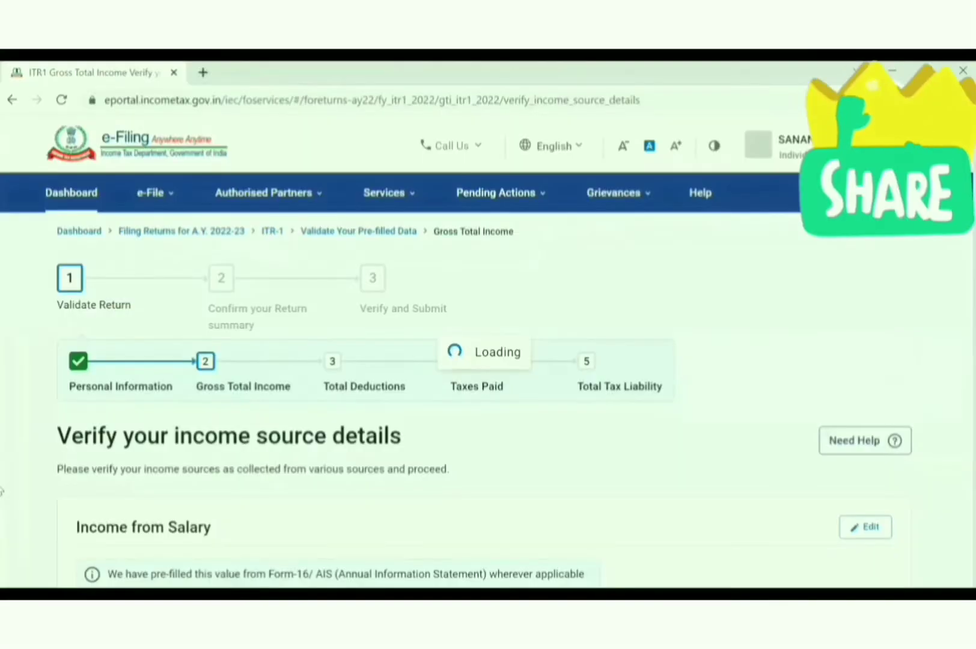
Review the pre-filled salary, house property and other-sources income details in the Gross Total Income section.
scroll(391, 360, "down", 3)
scroll(2, 492, "down", 10)
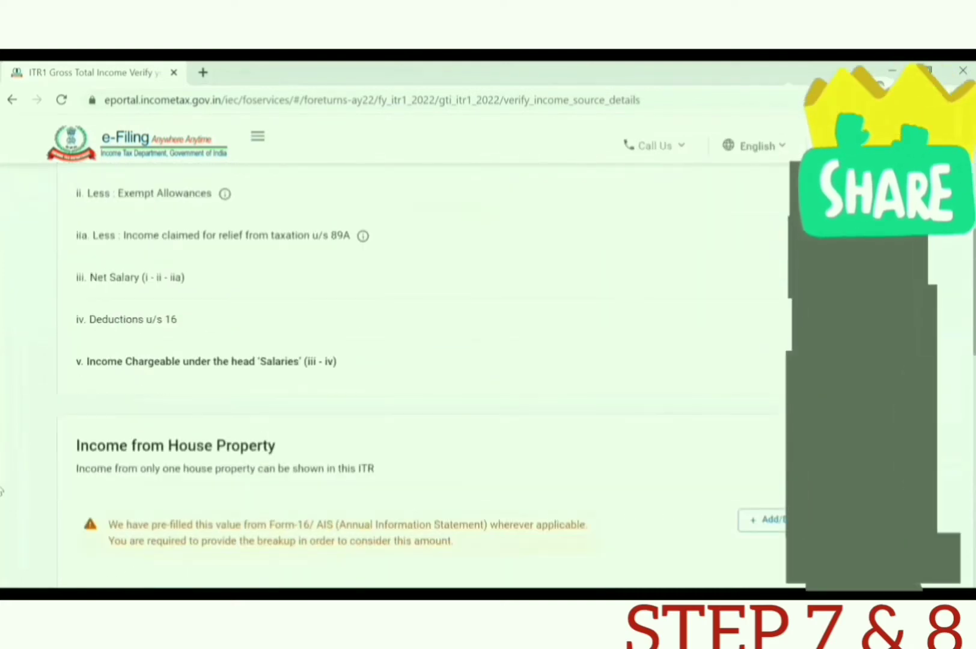
scroll(2, 491, "down", 5)
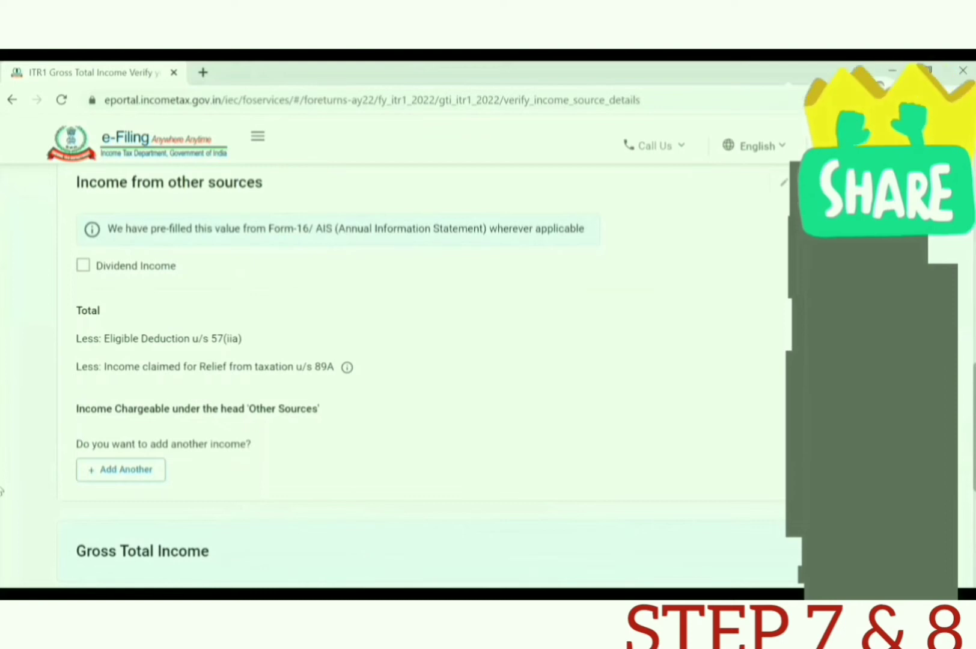
scroll(1, 492, "down", 5)
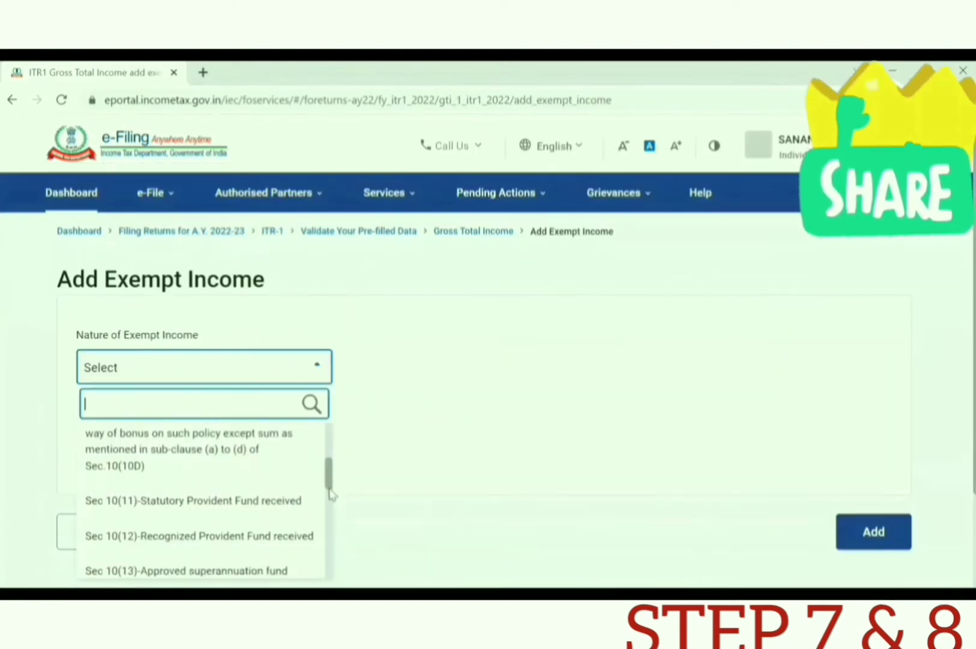
Look through the available natures of exempt income and leave the exempt income form without adding an entry.
scroll(329, 496, "down", 1)
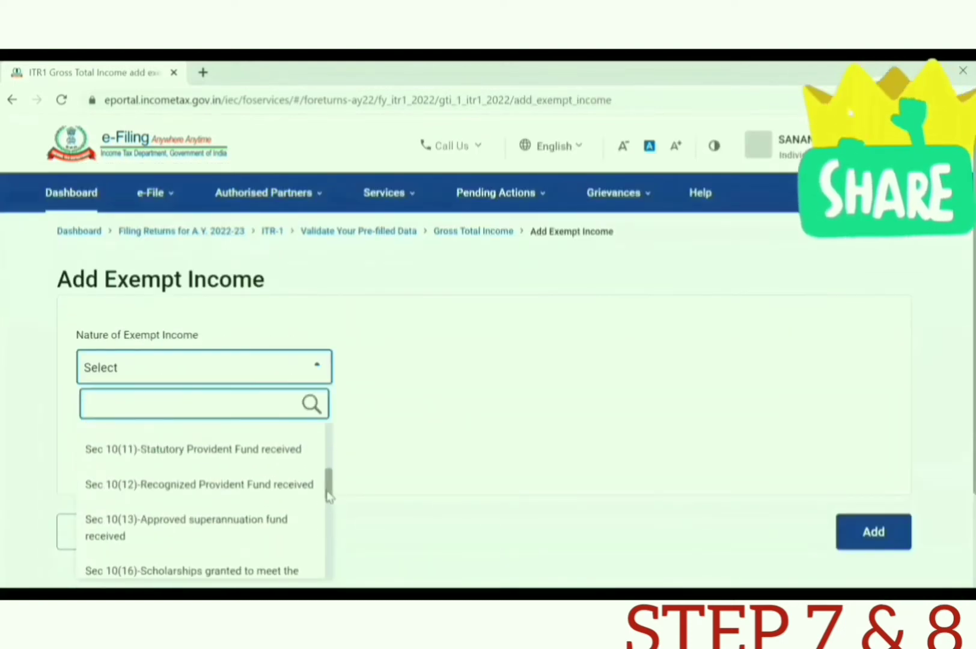
left_click_drag(329, 486, 331, 573)
left_click(421, 499)
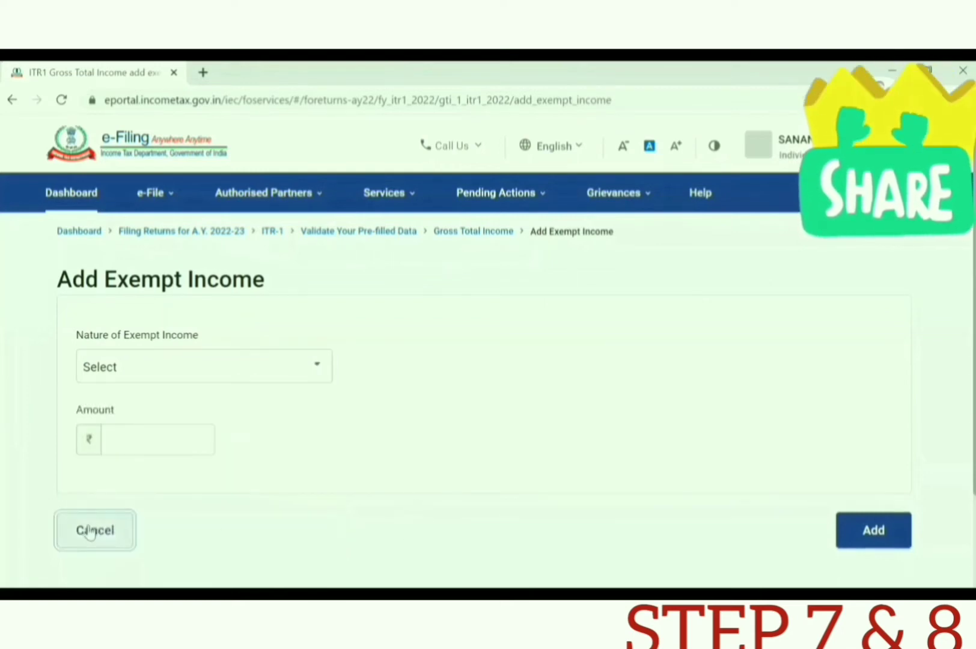
left_click(94, 530)
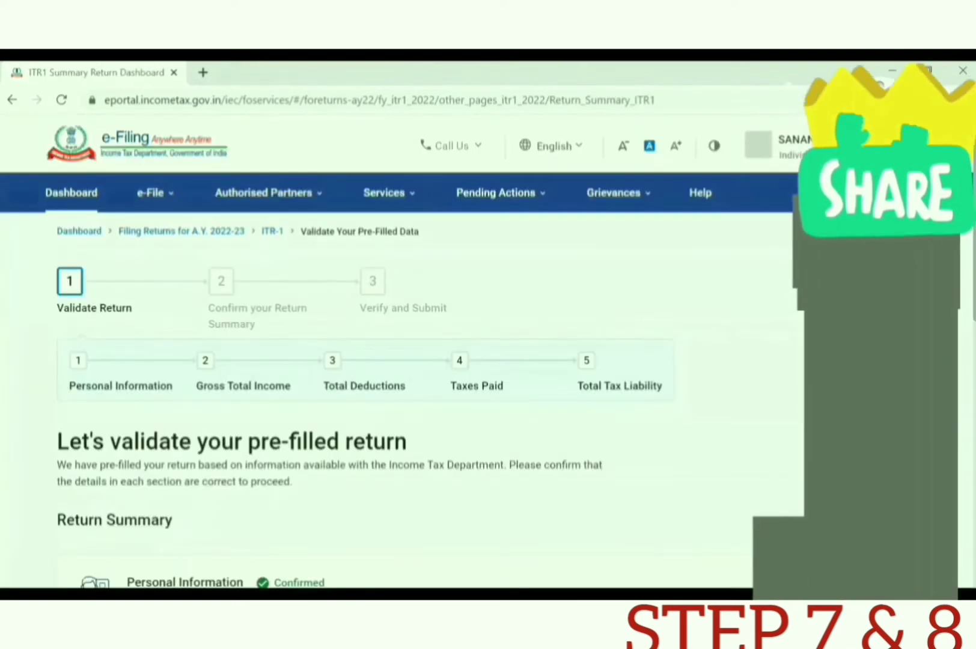
Open Total Deductions and answer No to the donation, scientific research or rural development donation, and section 80GG questions.
scroll(306, 254, "down", 8)
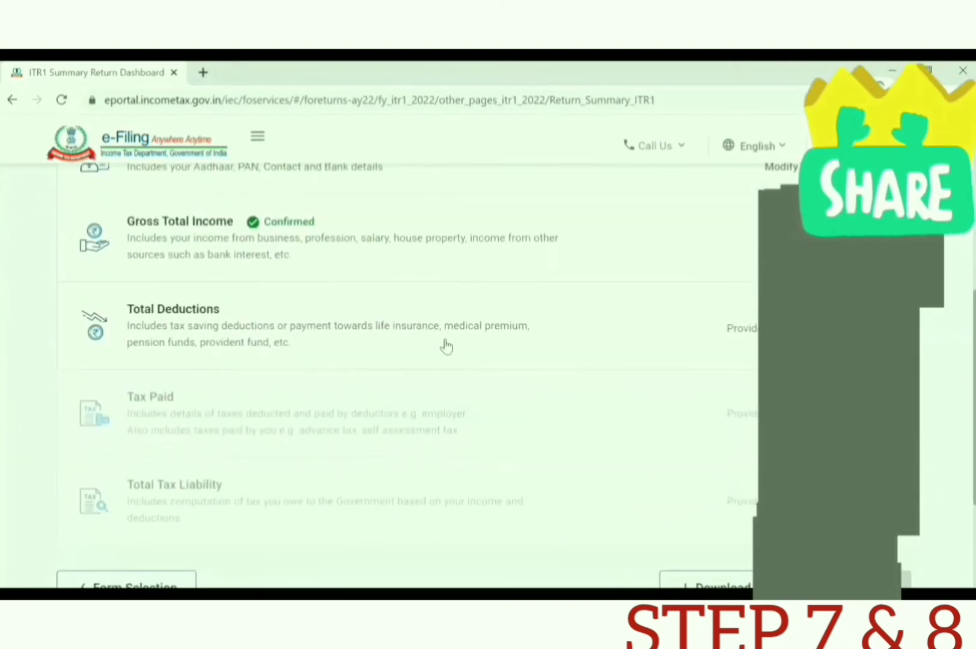
left_click(735, 328)
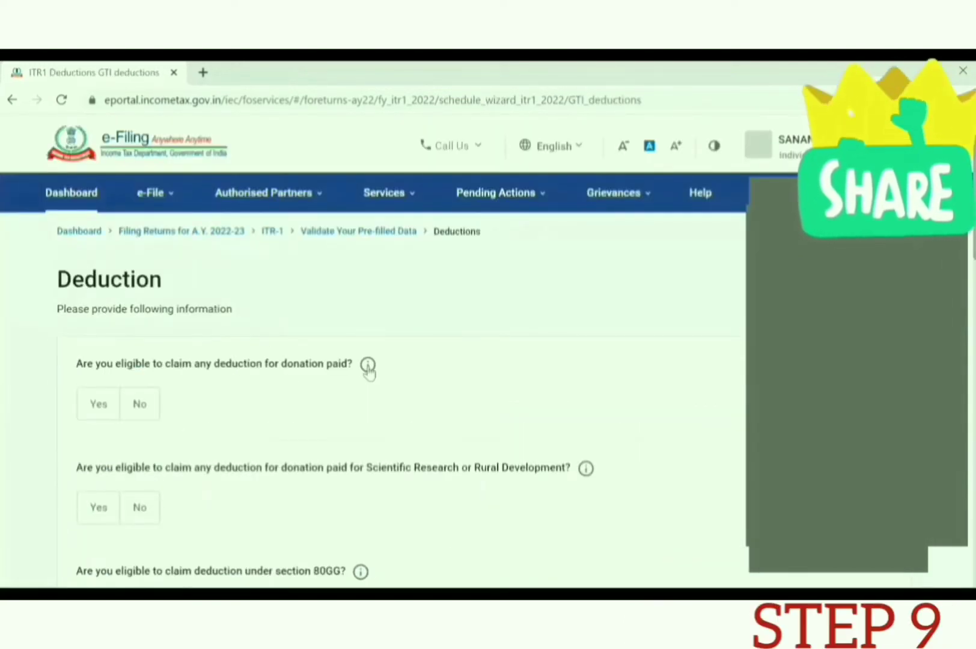
left_click(140, 404)
scroll(1, 408, "down", 4)
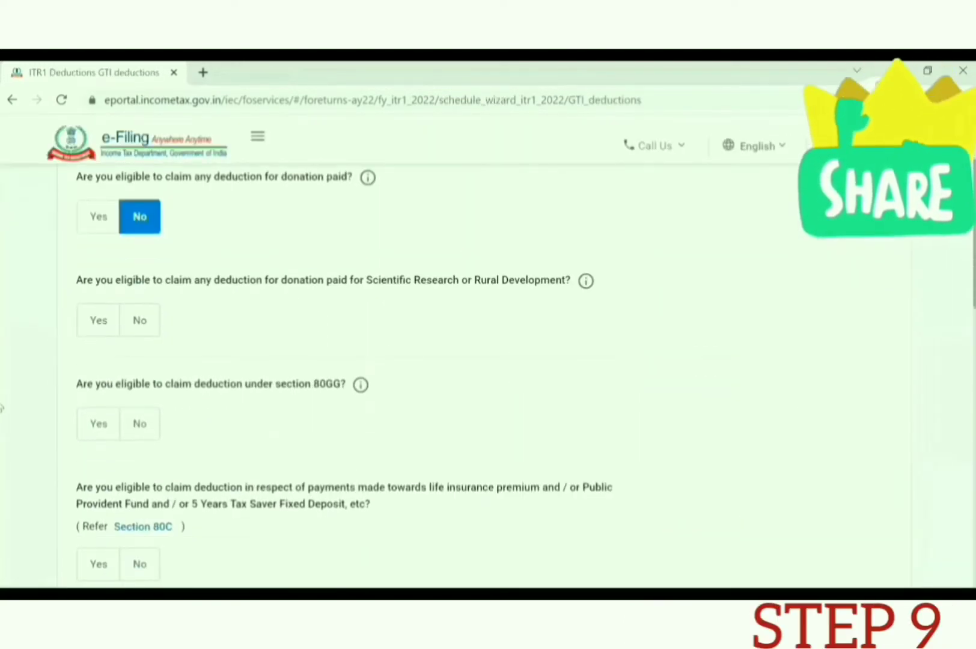
left_click(141, 293)
mouse_move(588, 256)
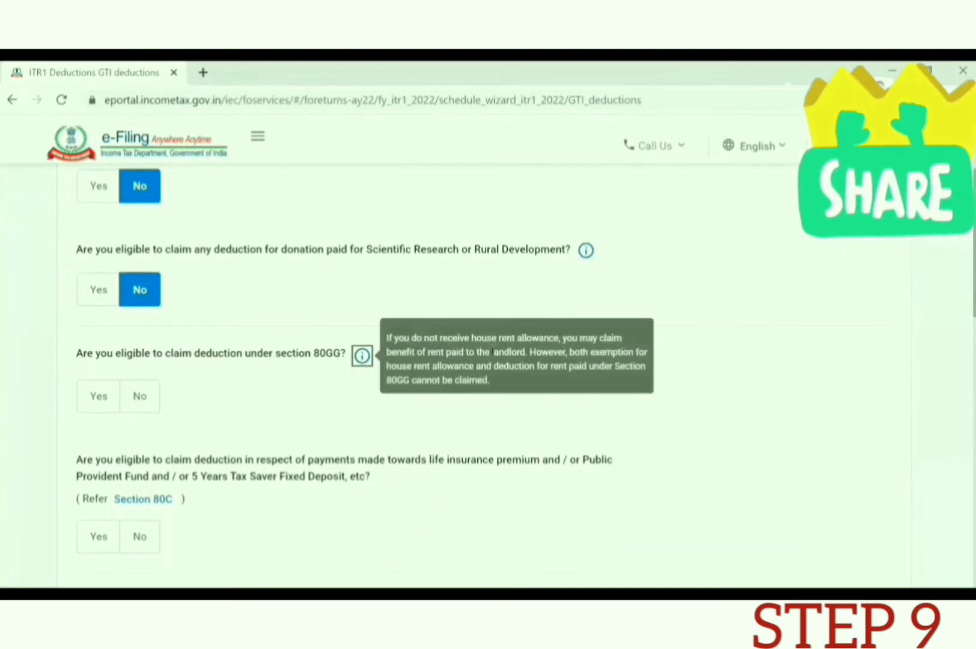
left_click(147, 399)
scroll(2, 446, "down", 3)
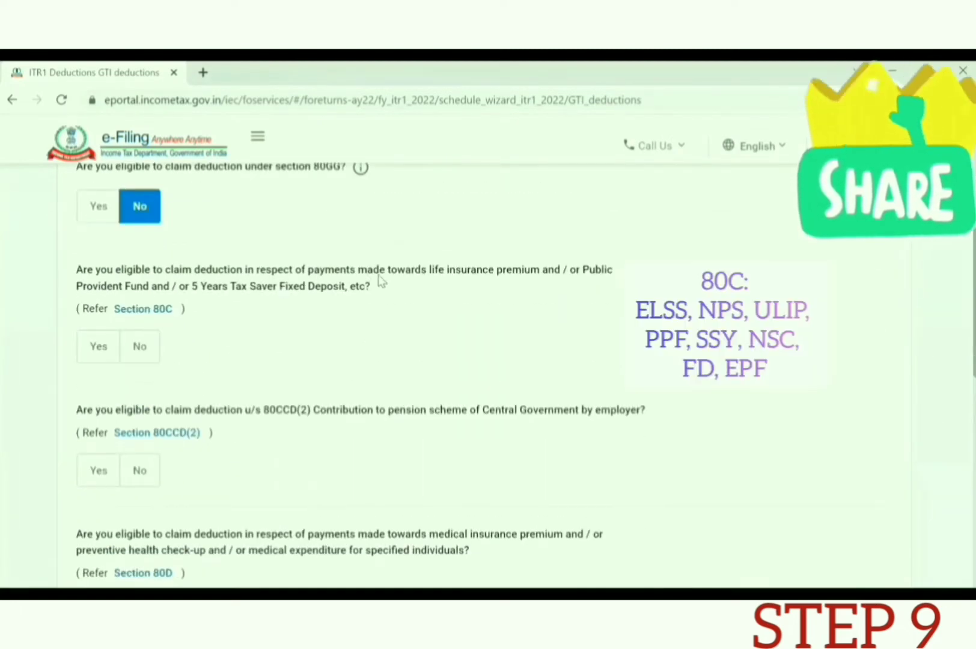
Answer Yes to the section 80C deduction question and enter the amount to be claimed.
left_click(101, 352)
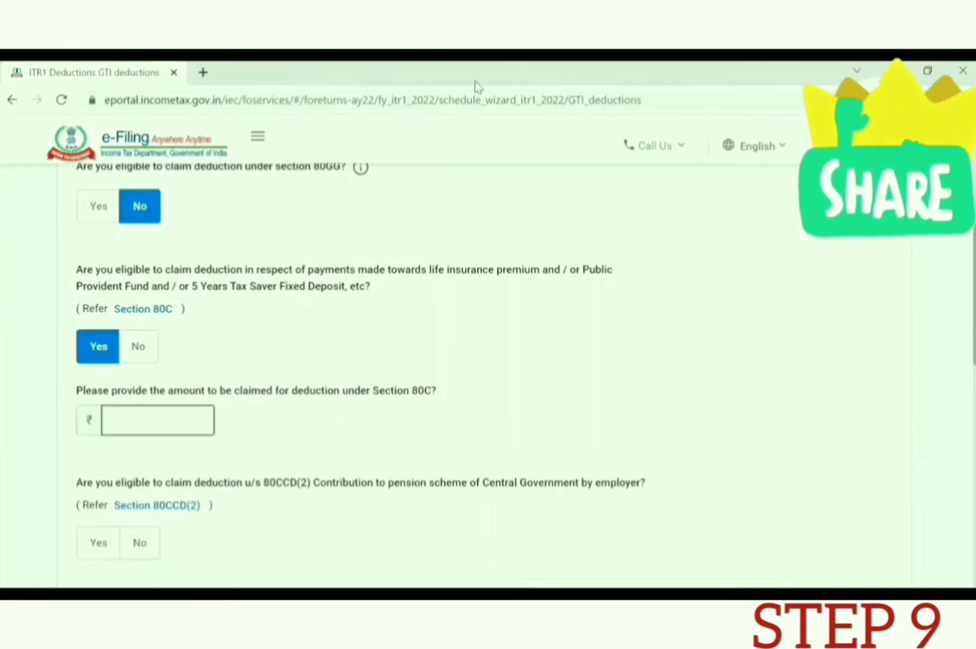
scroll(497, 246, "up", 1)
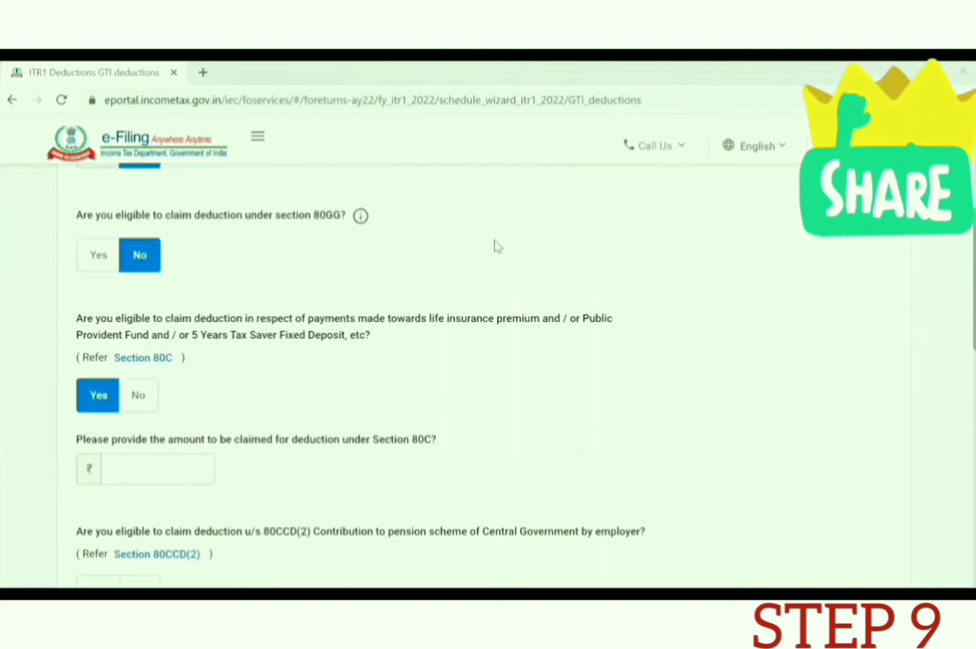
left_click(157, 470)
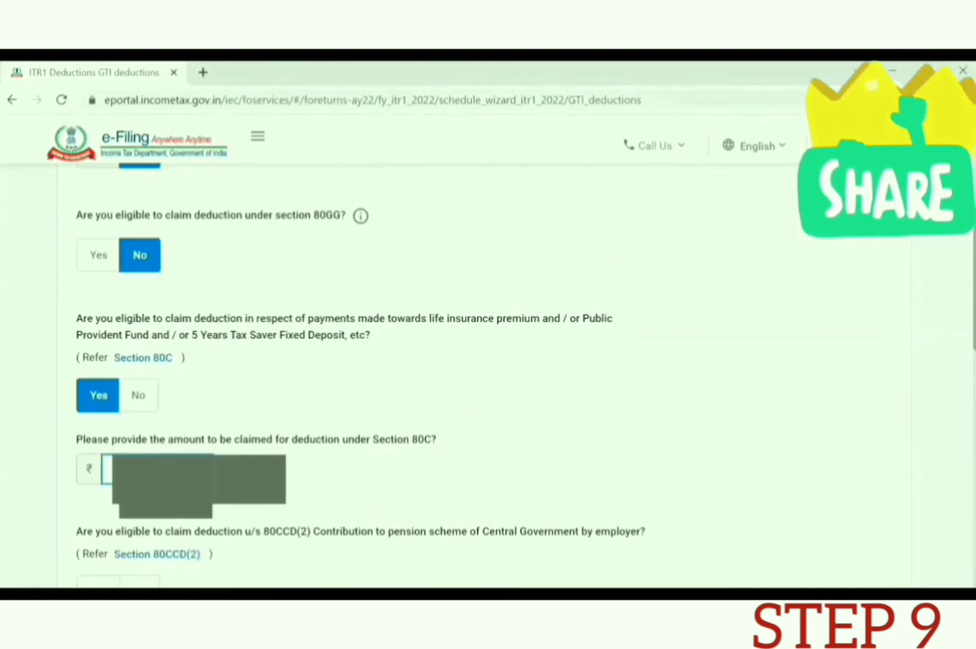
left_click(3, 450)
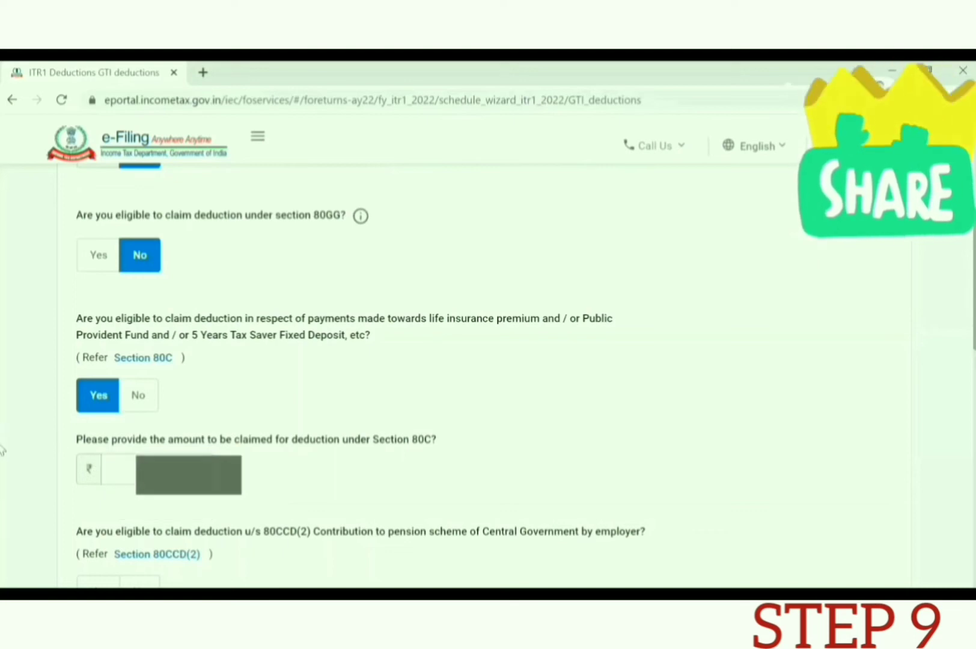
left_click(174, 472)
left_click(2, 441)
Answer No to the employer pension contribution under 80CCD(2) and Yes to the medical insurance deduction under 80D.
scroll(2, 440, "down", 3)
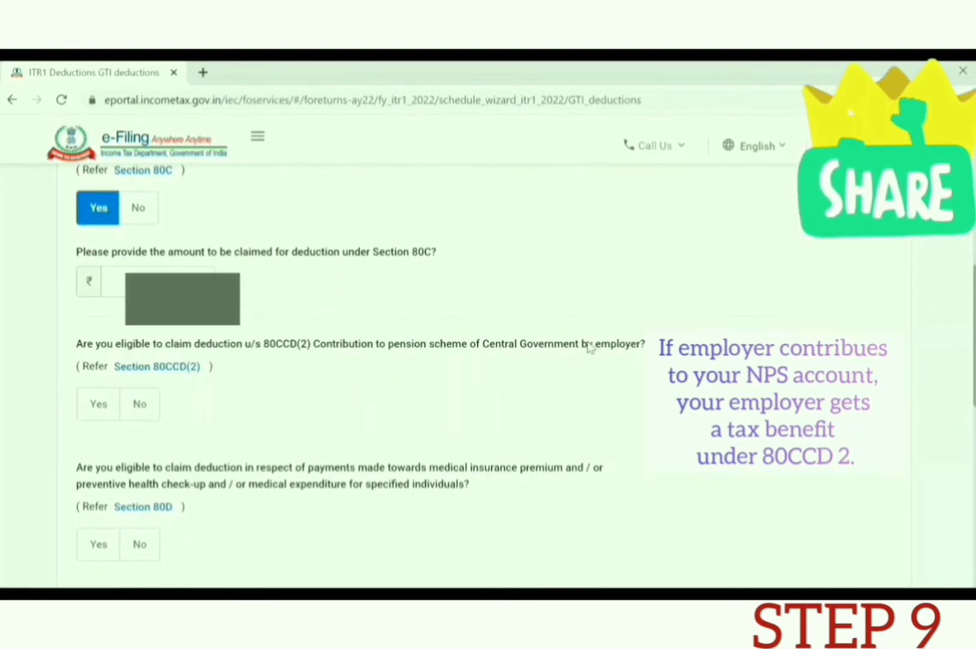
scroll(501, 248, "down", 3)
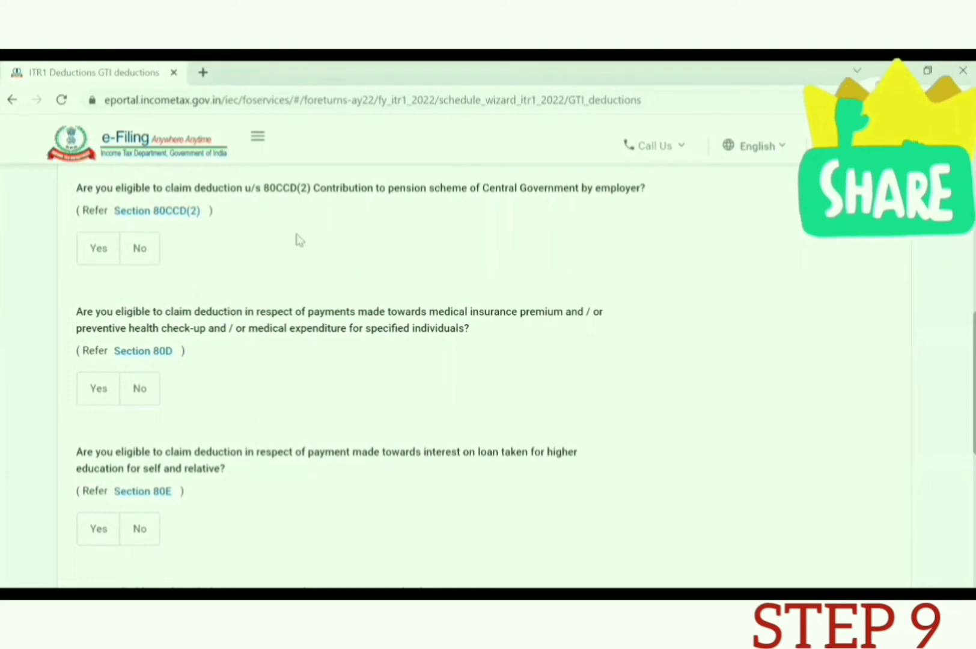
left_click(137, 258)
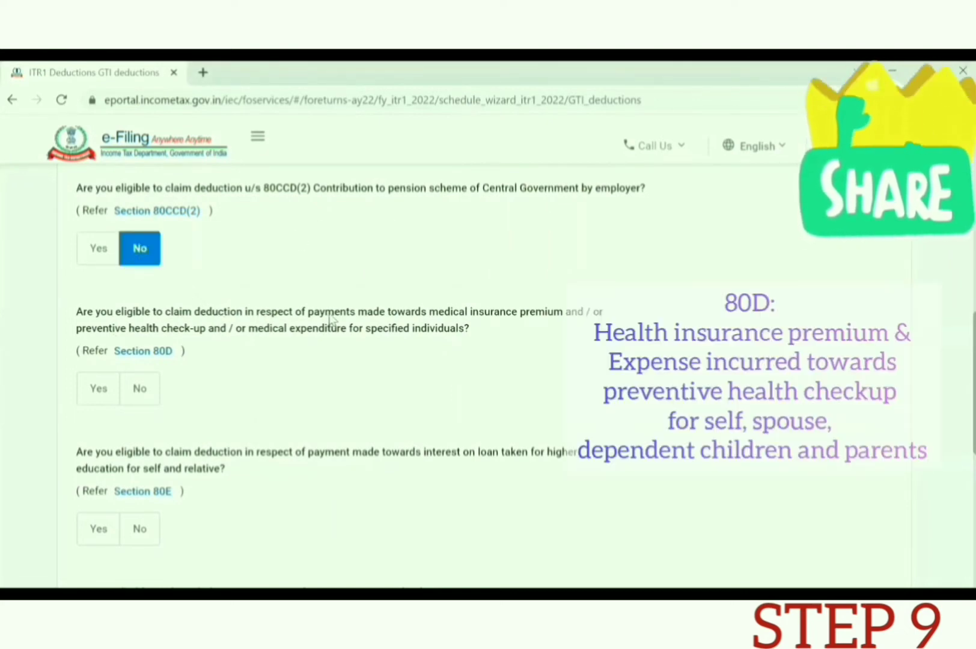
left_click(116, 388)
Answer No to the education loan interest deduction under 80E and Yes to the savings account interest deduction under 80TTA.
scroll(4, 450, "down", 2)
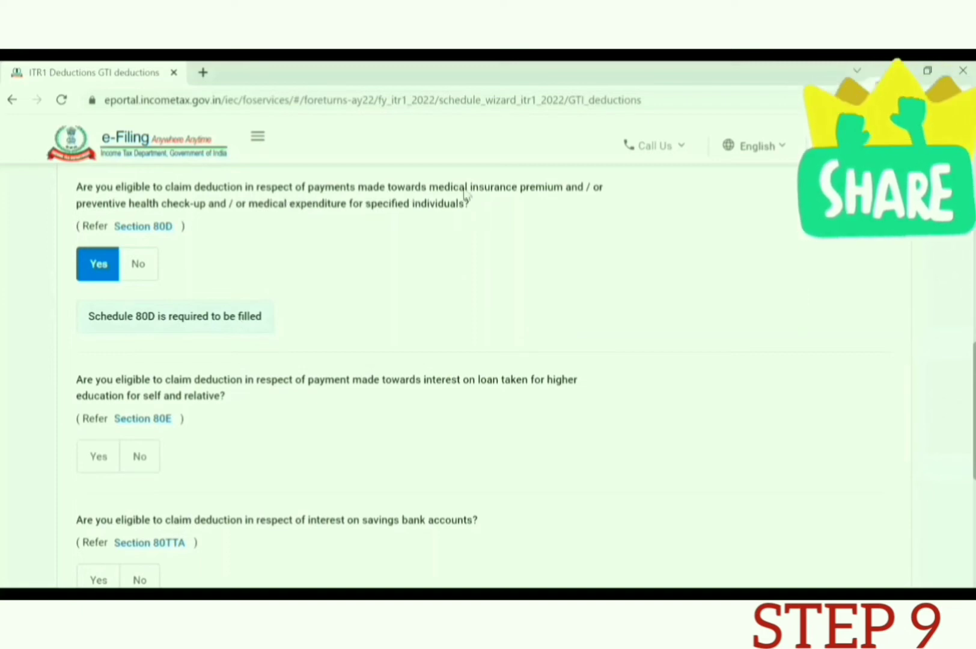
scroll(283, 224, "down", 3)
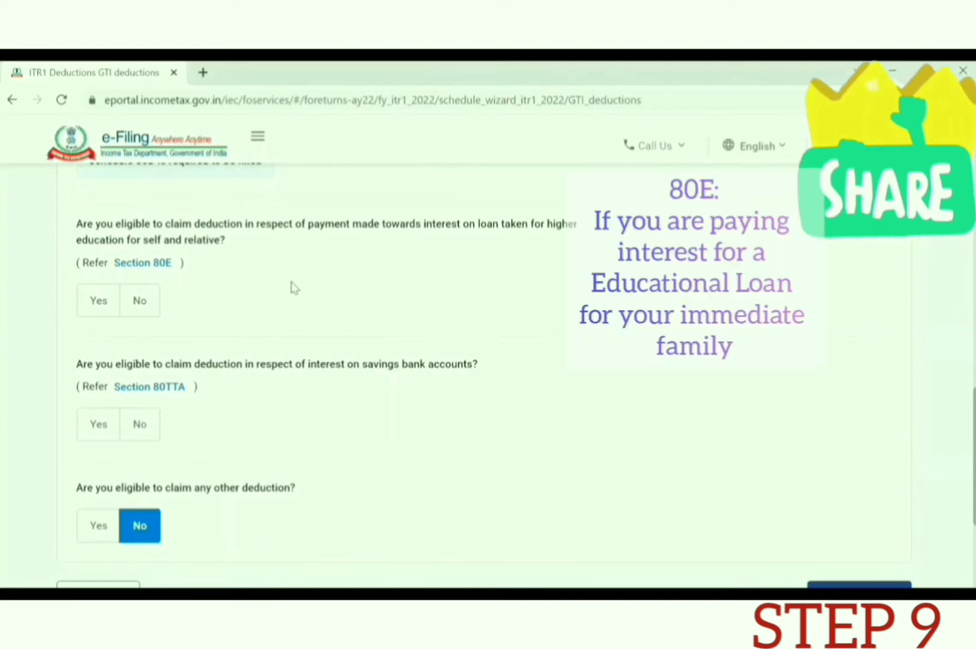
left_click(140, 300)
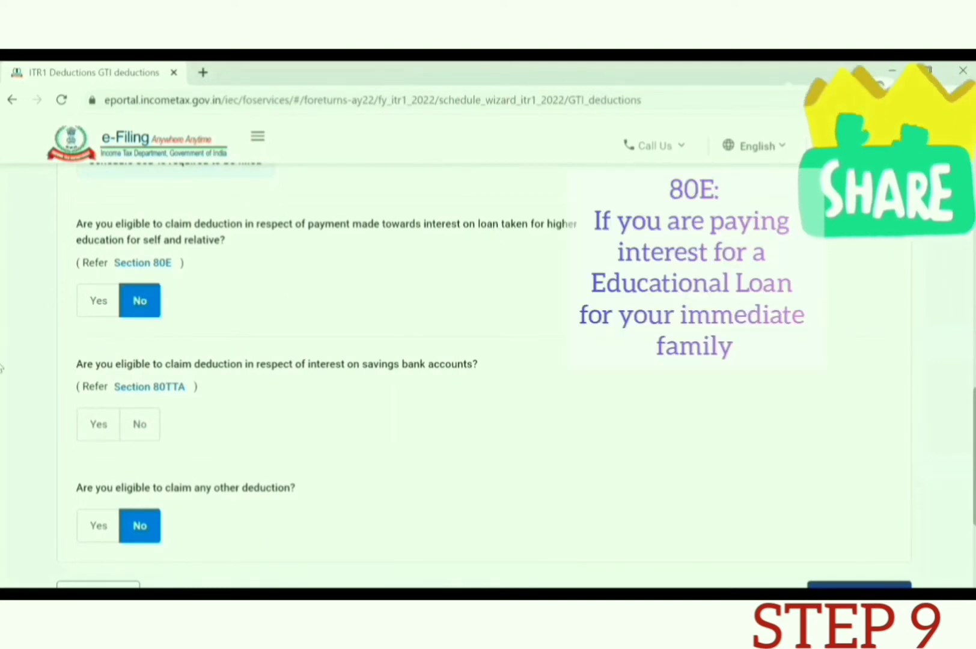
scroll(2, 368, "down", 3)
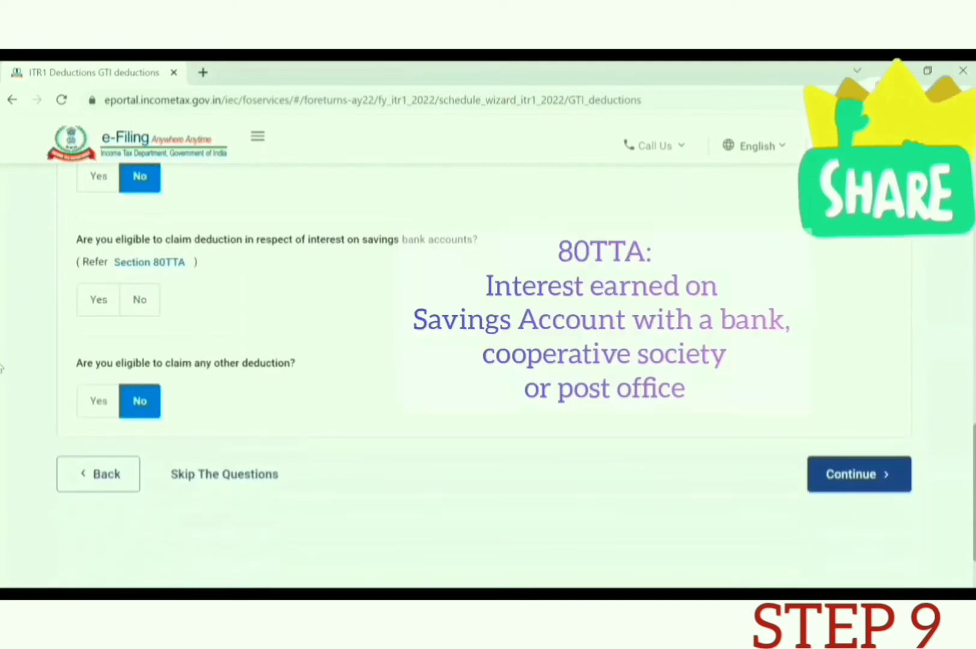
left_click(99, 300)
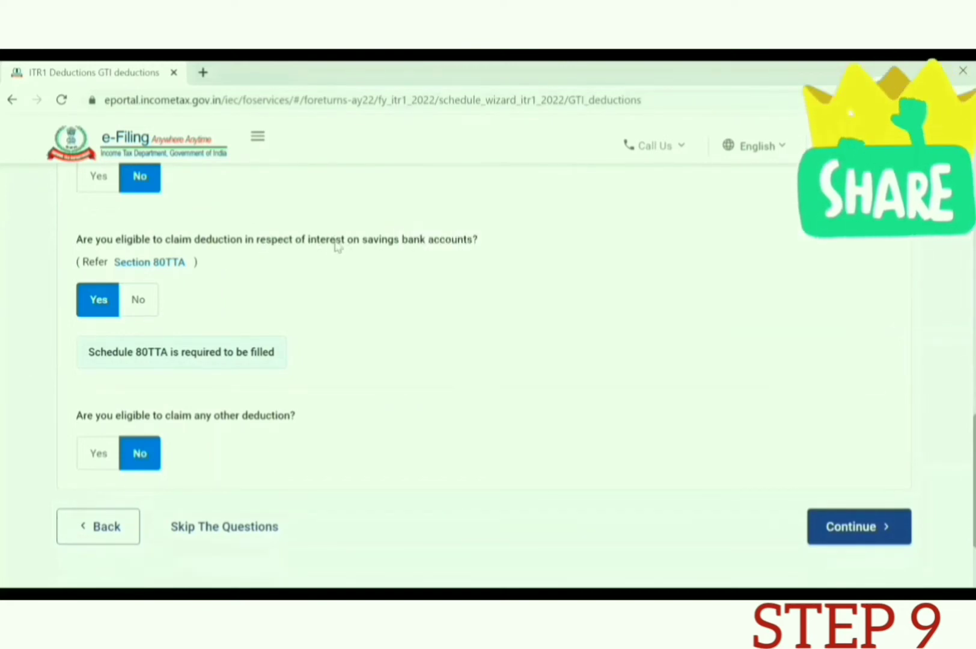
Answer Yes to other deductions, claim the 80CCD(1) pension scheme contribution amount, and continue to the deductions verification.
left_click(97, 454)
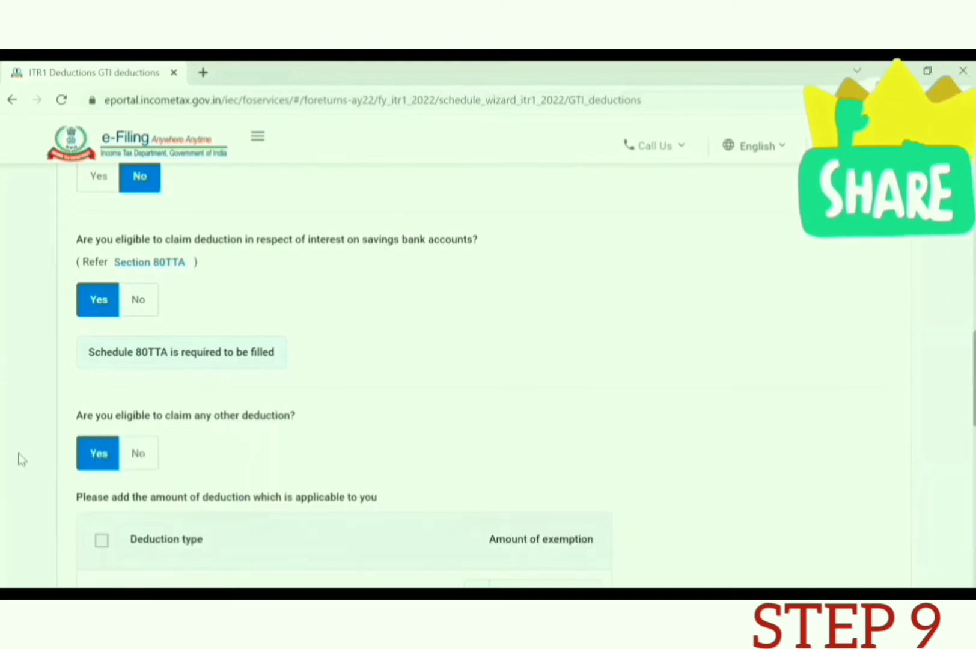
scroll(18, 458, "down", 8)
scroll(18, 459, "up", 4)
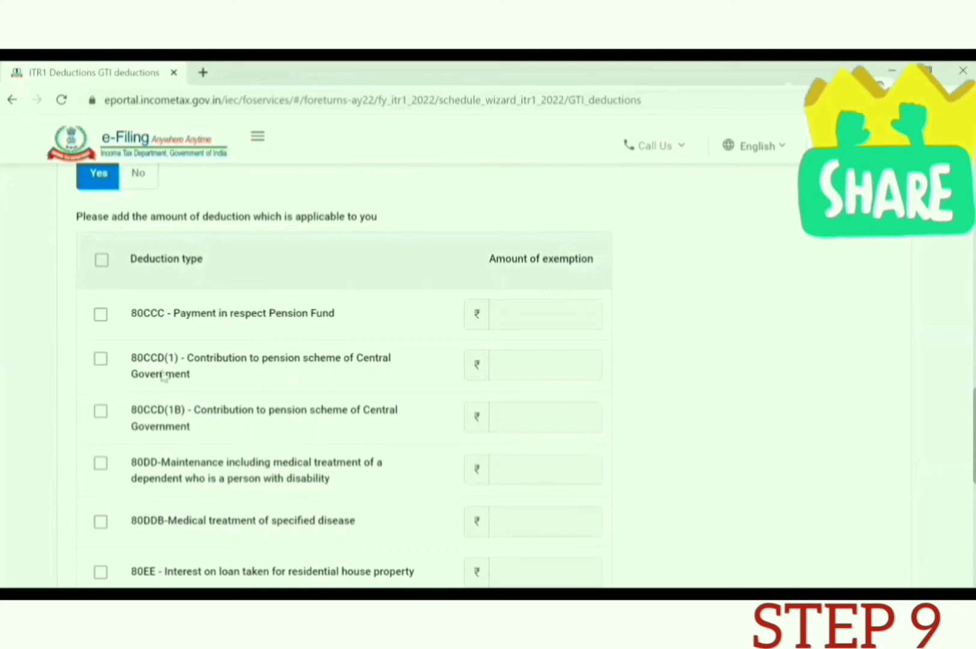
left_click(263, 376)
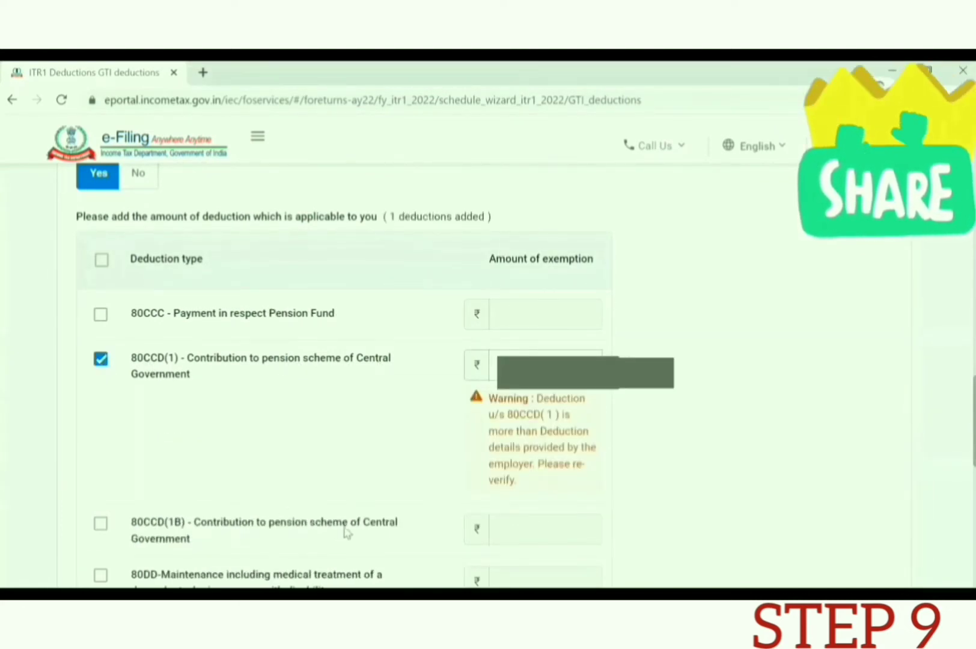
scroll(491, 441, "down", 2)
scroll(10, 428, "down", 4)
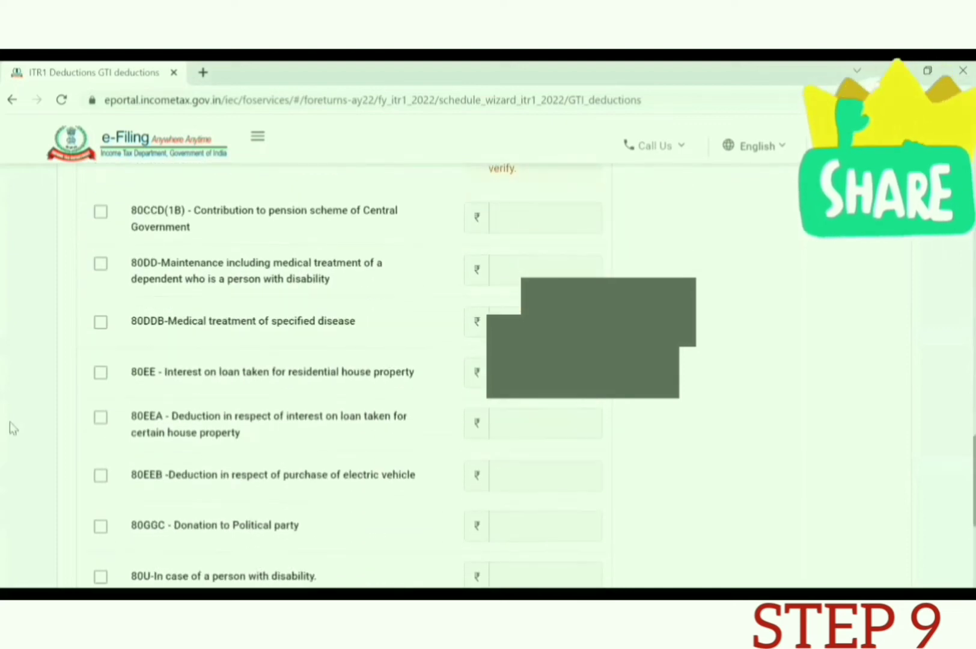
scroll(236, 473, "down", 4)
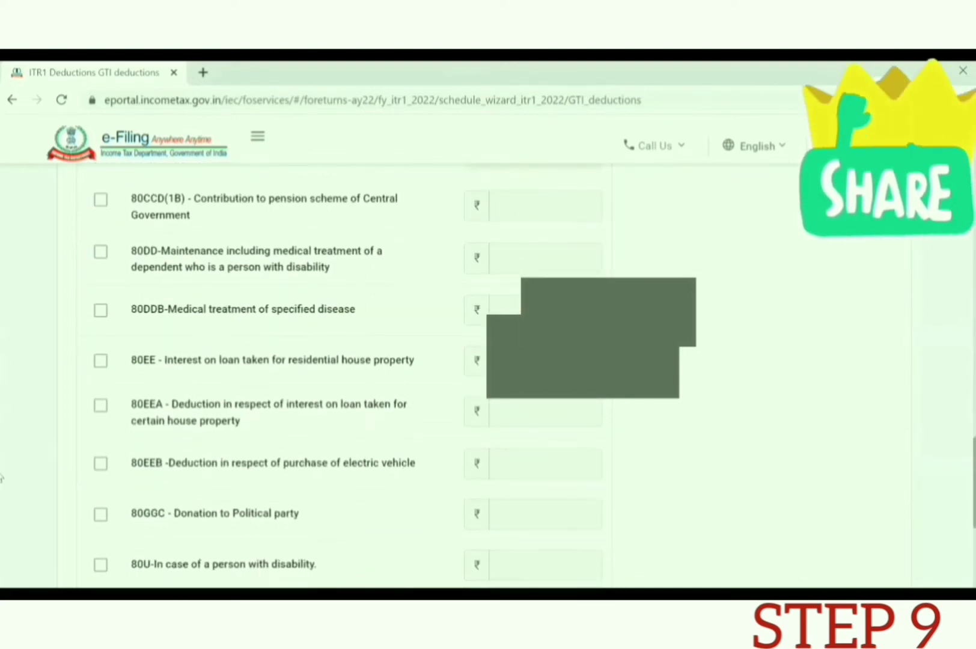
left_click(850, 519)
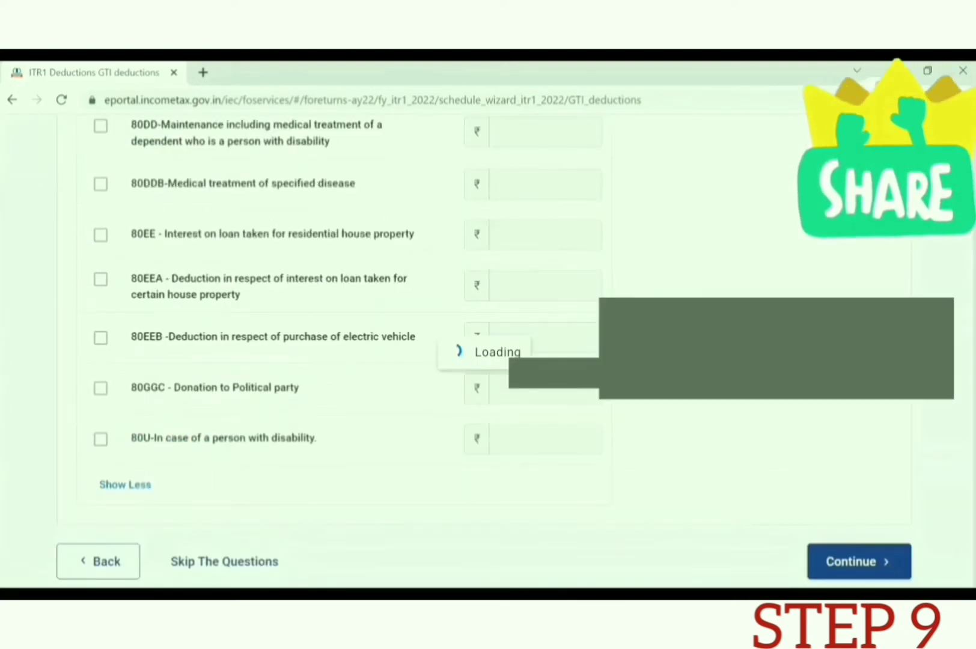
Edit the 80D health insurance deduction and enter the health insurance premium amount for Self & Family.
scroll(31, 491, "down", 5)
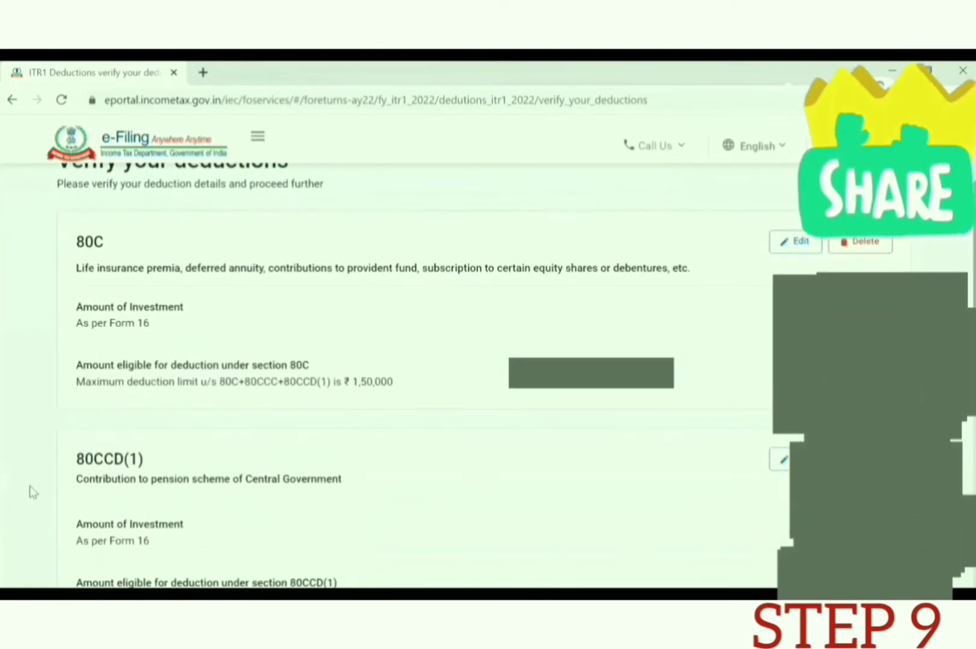
scroll(31, 491, "down", 7)
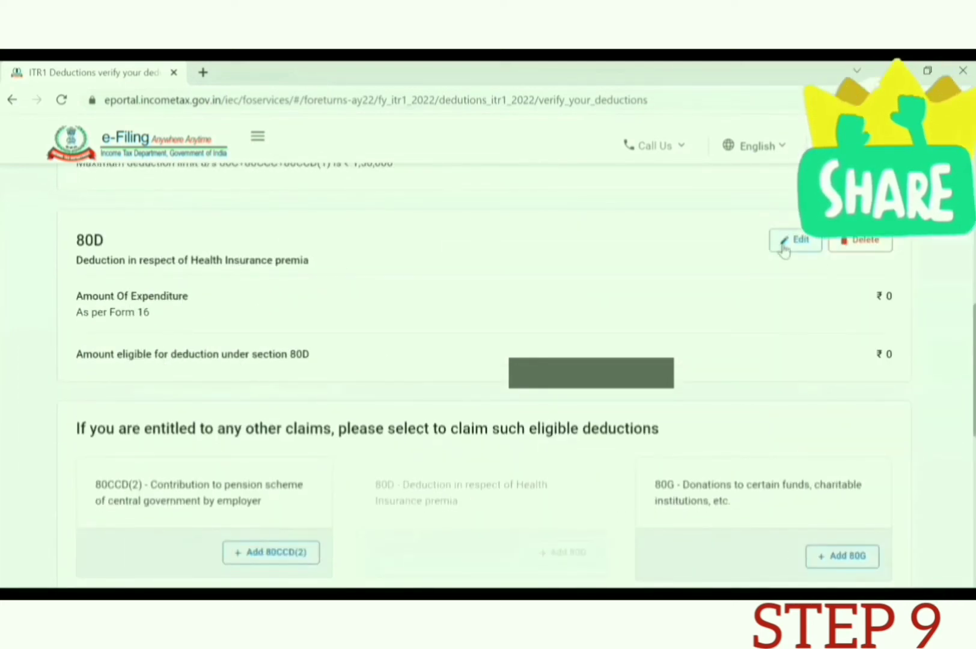
left_click(793, 240)
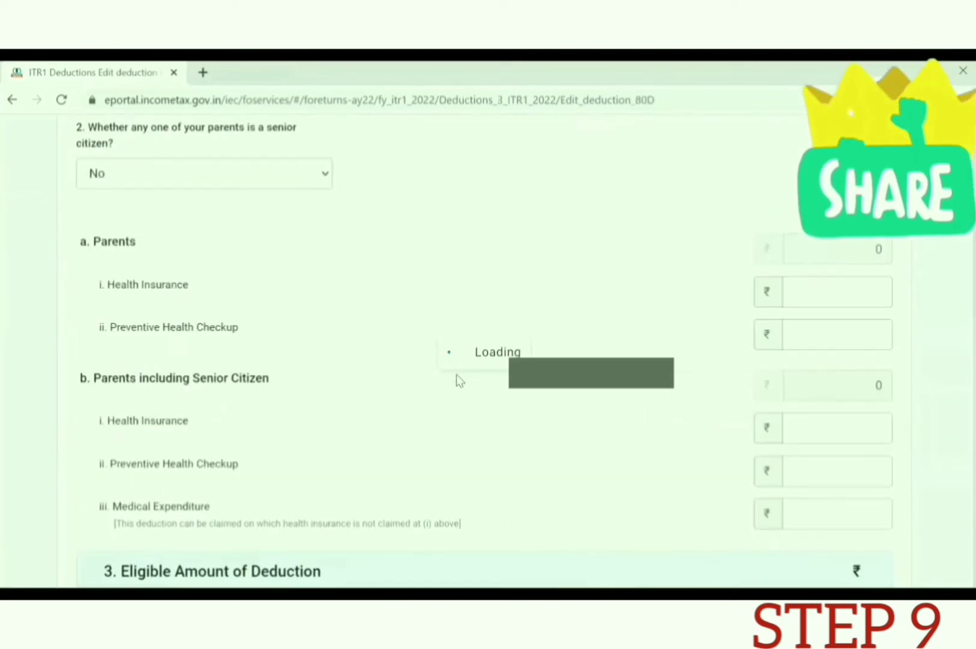
scroll(2, 413, "down", 2)
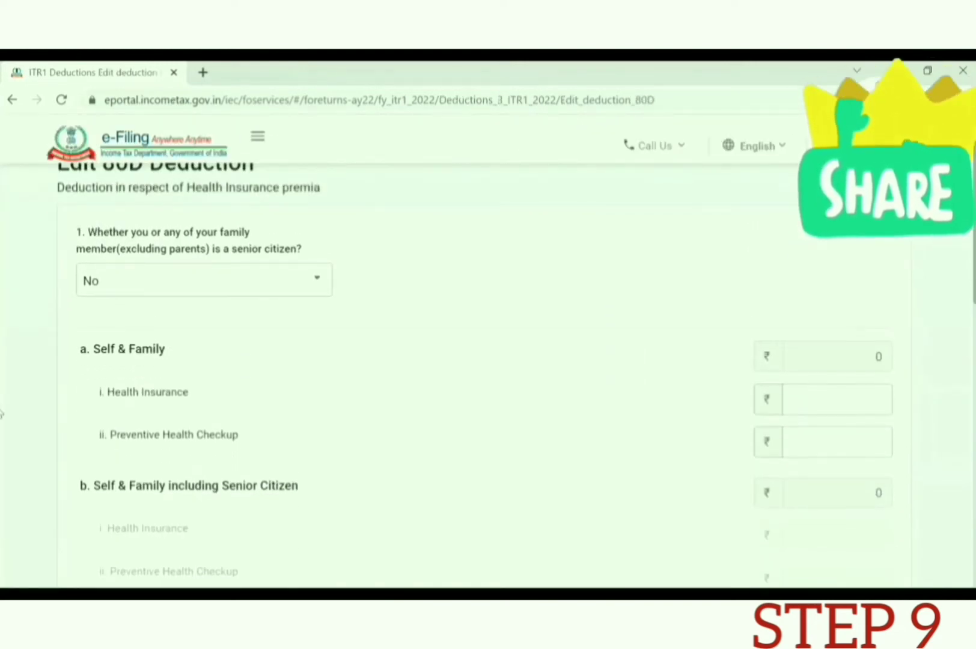
scroll(2, 413, "up", 1)
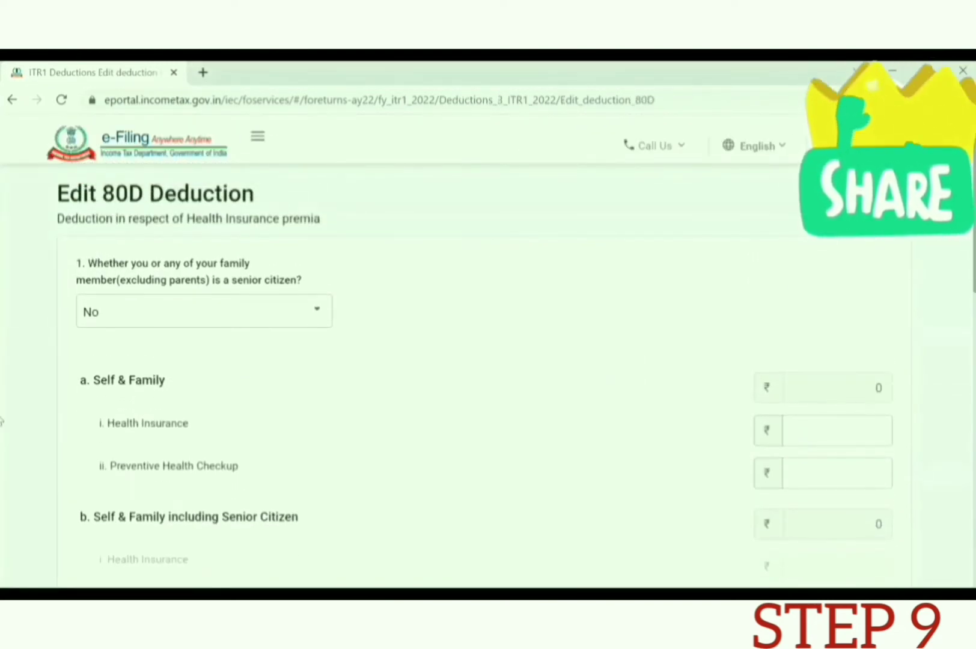
scroll(2, 421, "down", 3)
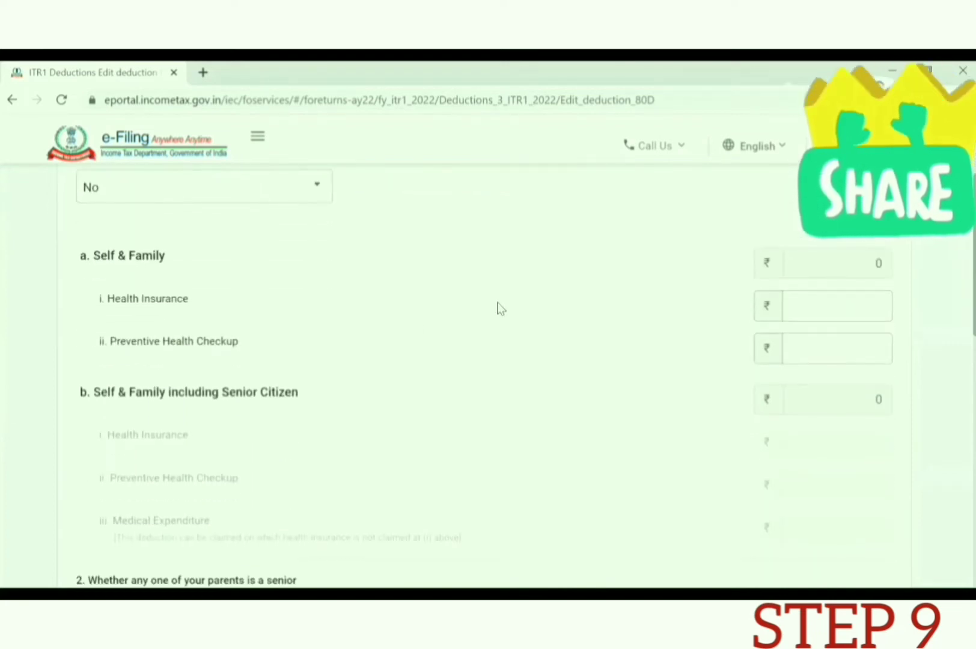
scroll(2, 457, "down", 7)
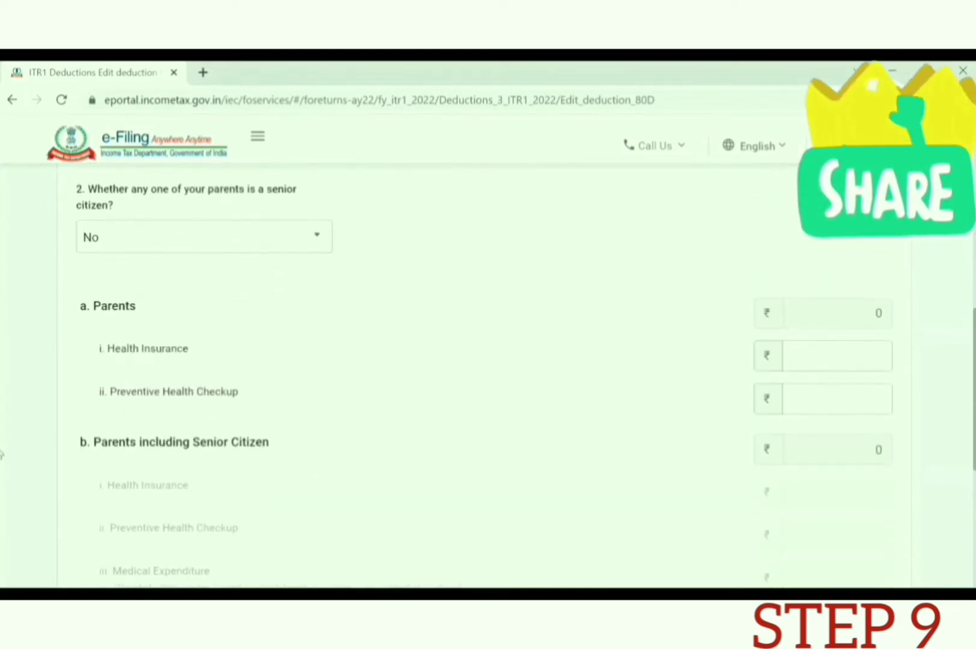
scroll(2, 455, "up", 9)
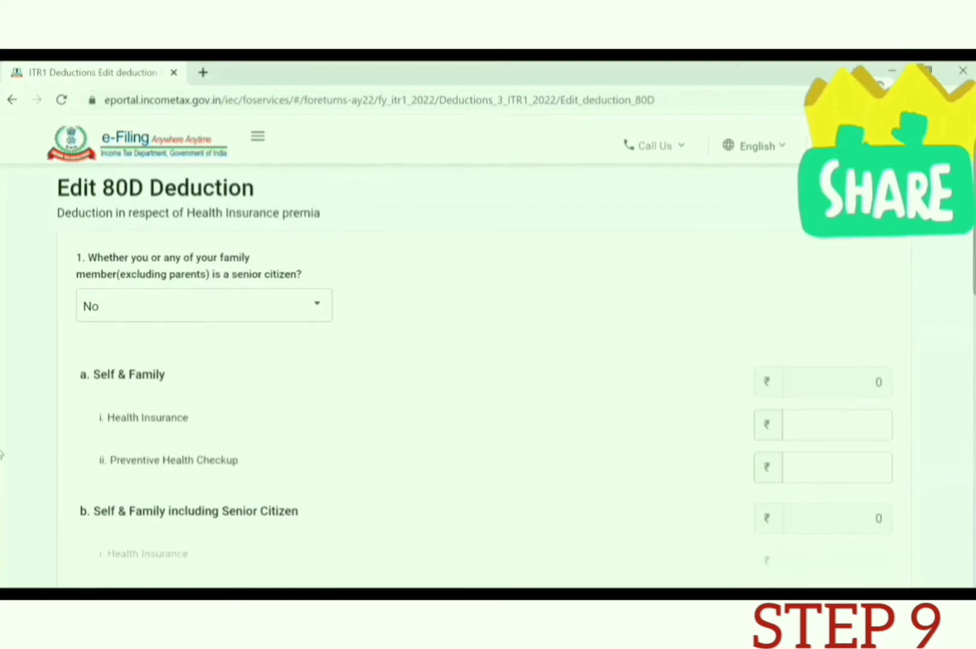
scroll(2, 455, "down", 1)
left_click(822, 401)
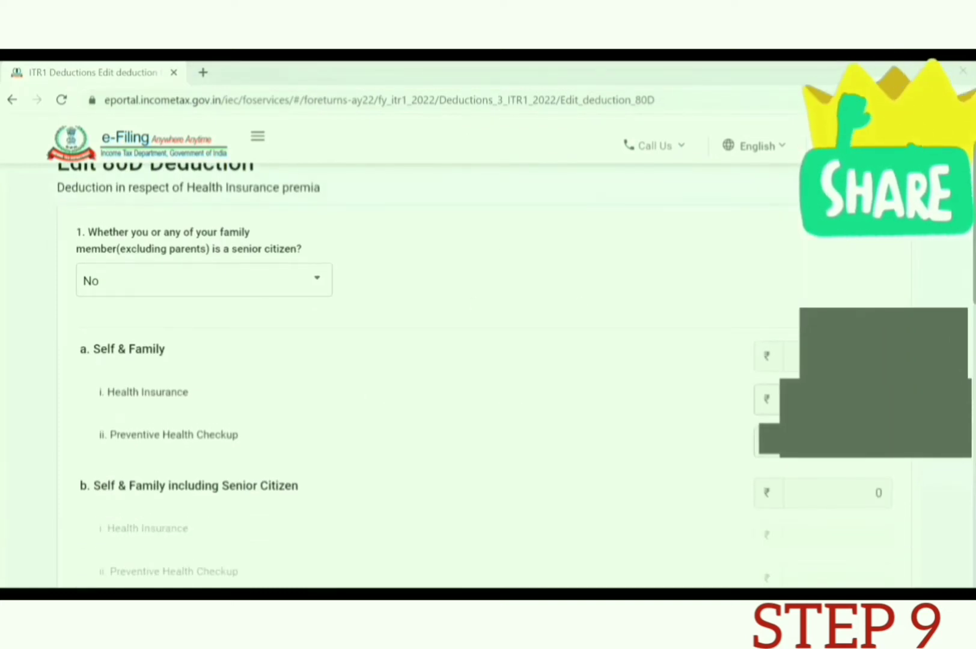
Enter the parents' health insurance amount and save the edited 80D deduction.
scroll(2, 448, "down", 4)
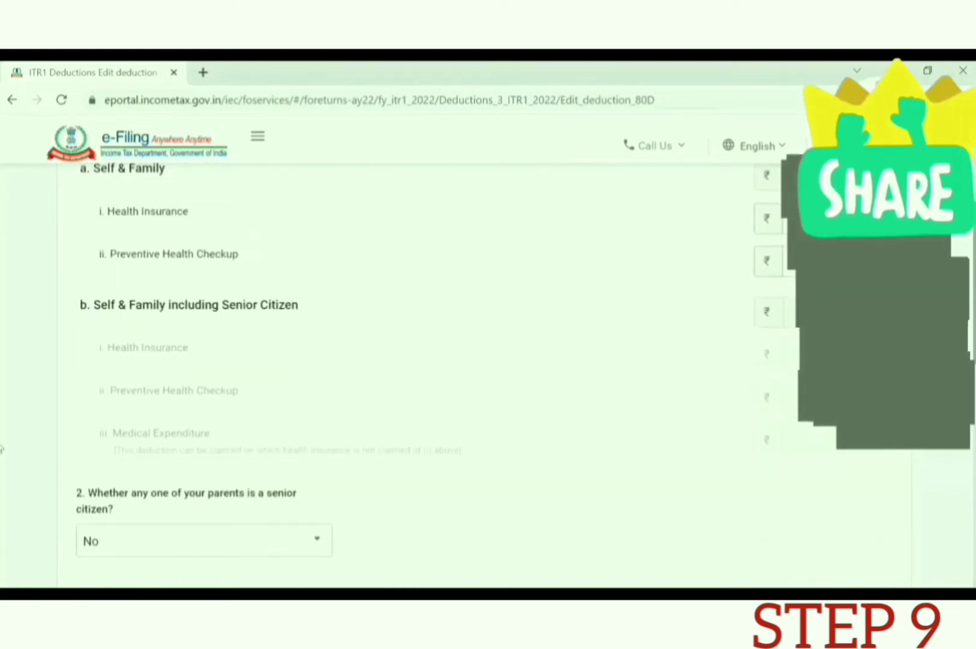
scroll(1, 448, "down", 6)
left_click(818, 310)
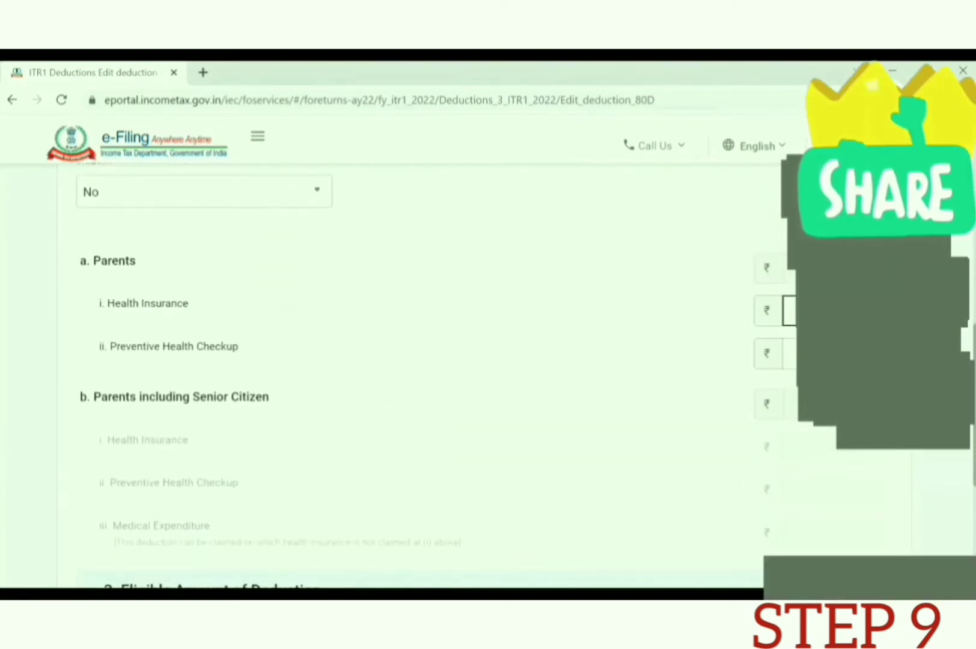
scroll(2, 402, "up", 3)
scroll(2, 403, "down", 6)
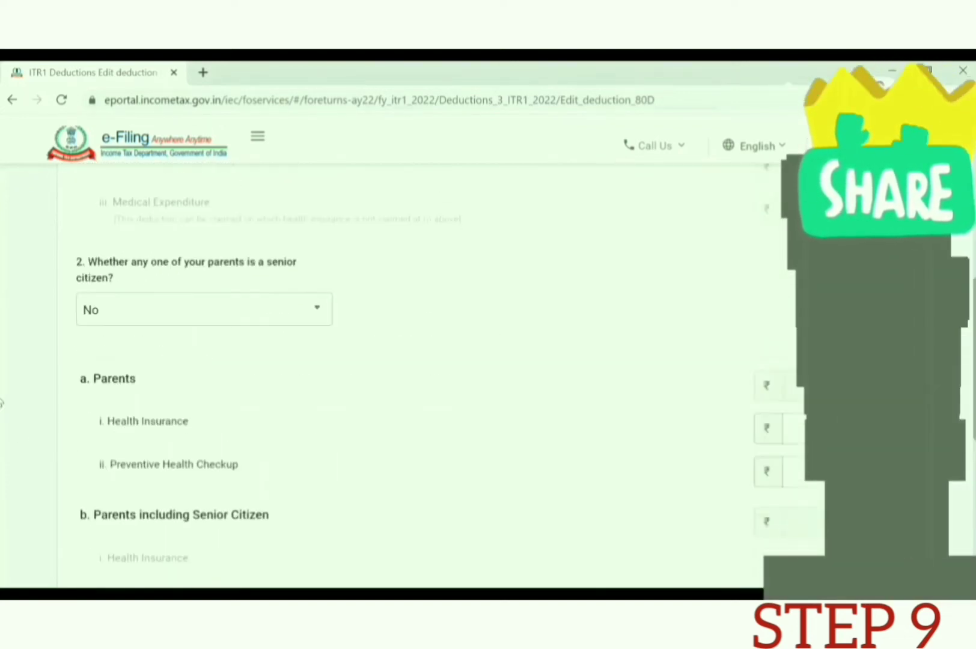
left_click(533, 501)
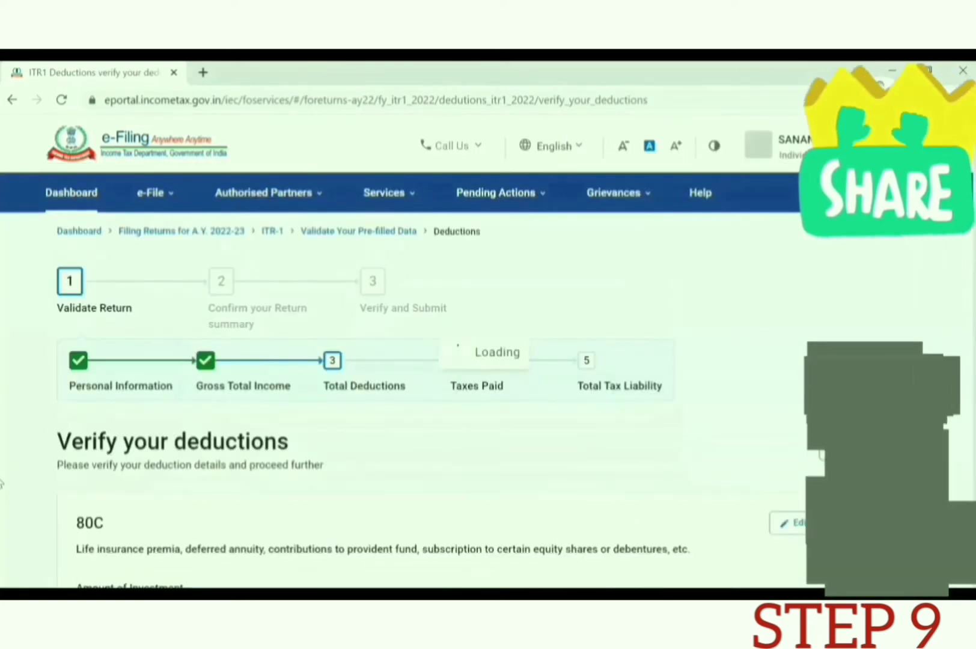
Add an 80TTA deduction with the amount of interest on saving bank accounts.
scroll(1, 484, "down", 14)
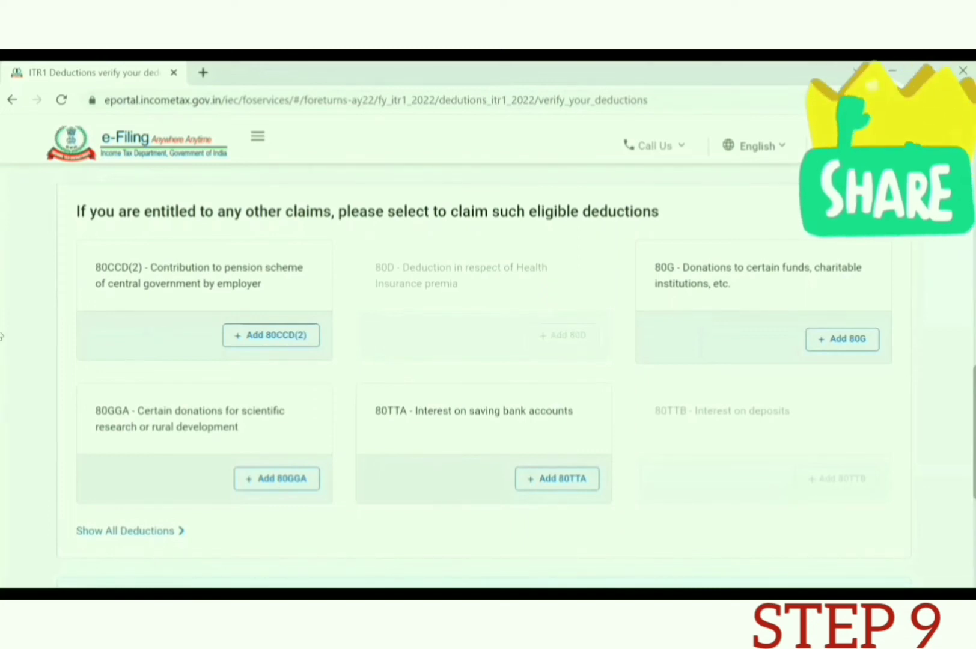
scroll(1, 335, "up", 10)
scroll(1, 336, "down", 5)
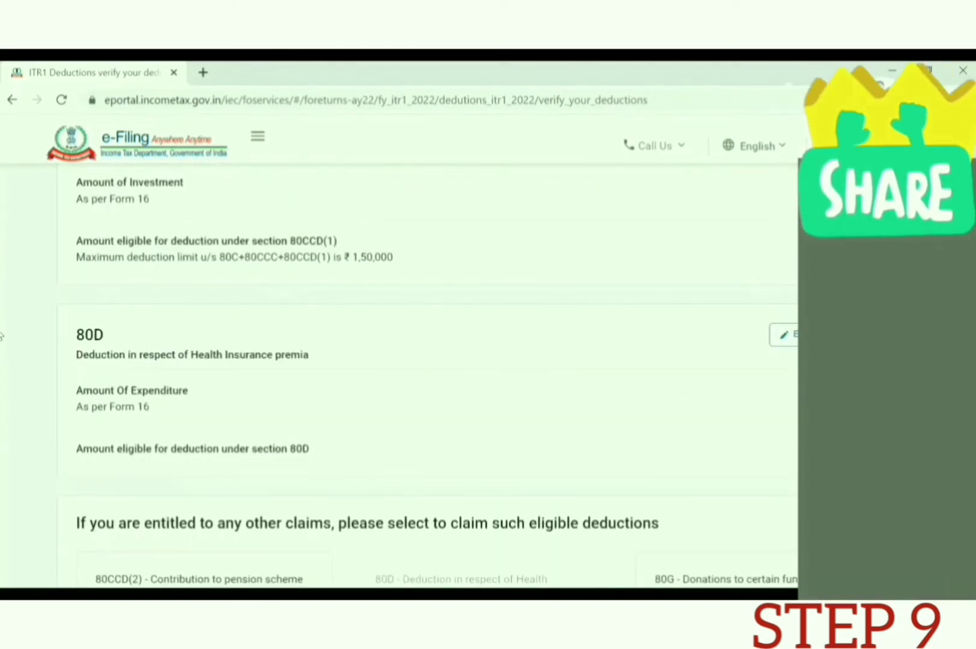
scroll(13, 419, "down", 5)
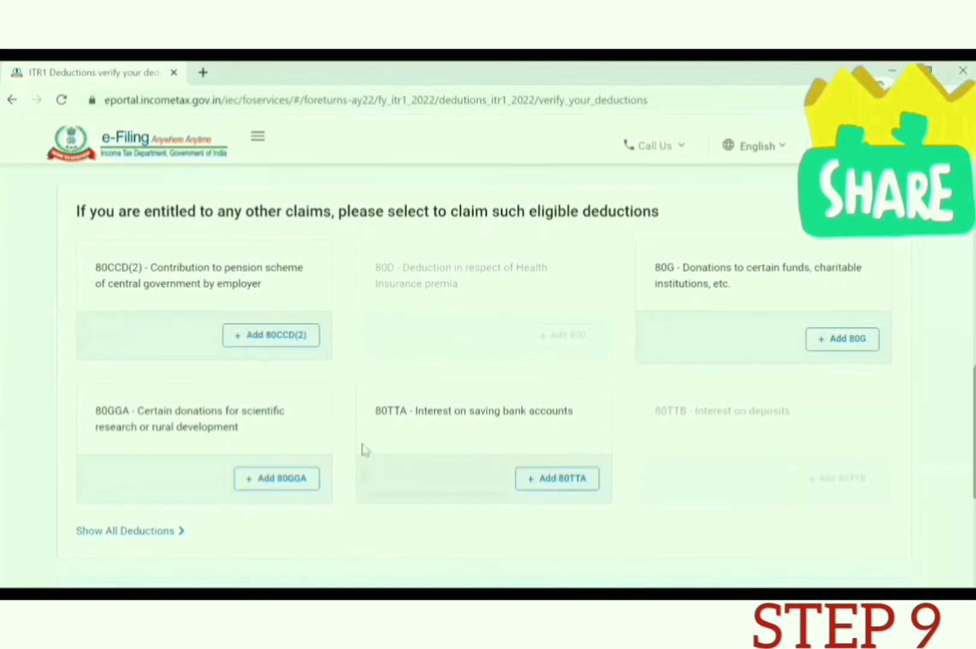
left_click(549, 480)
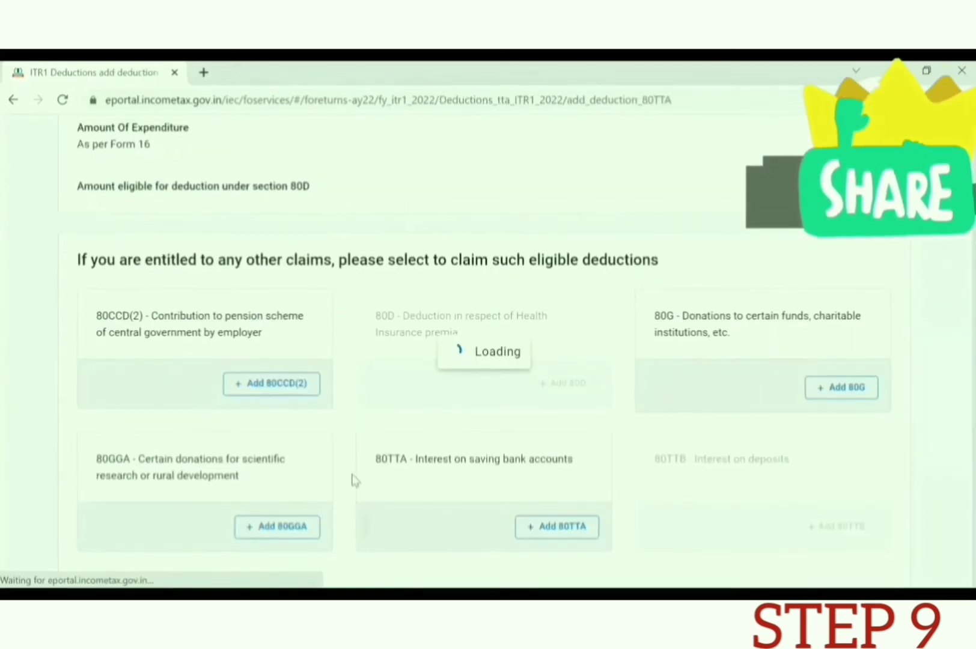
left_click(847, 349)
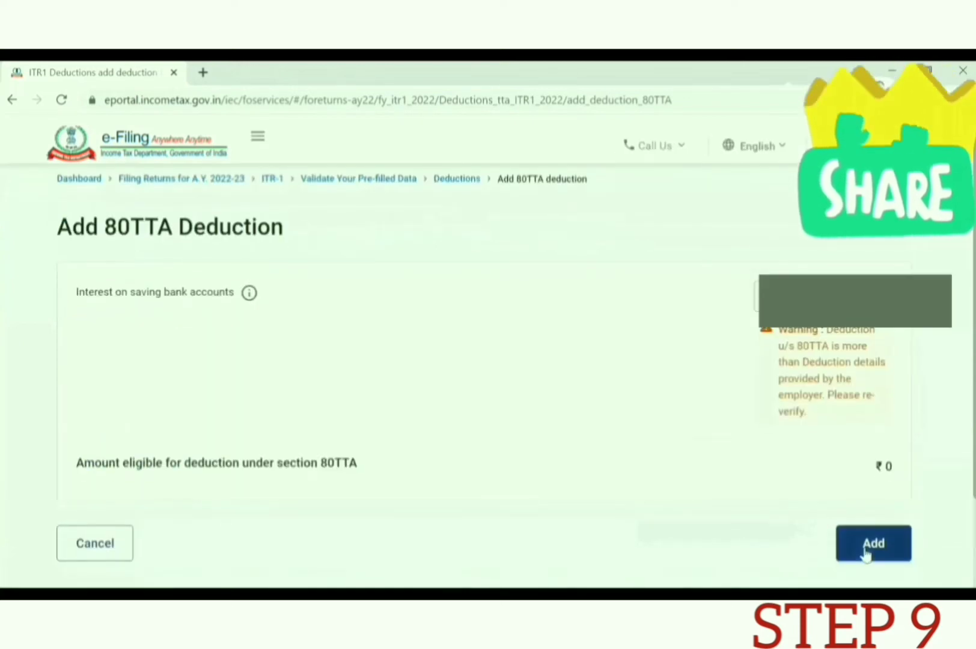
left_click(865, 551)
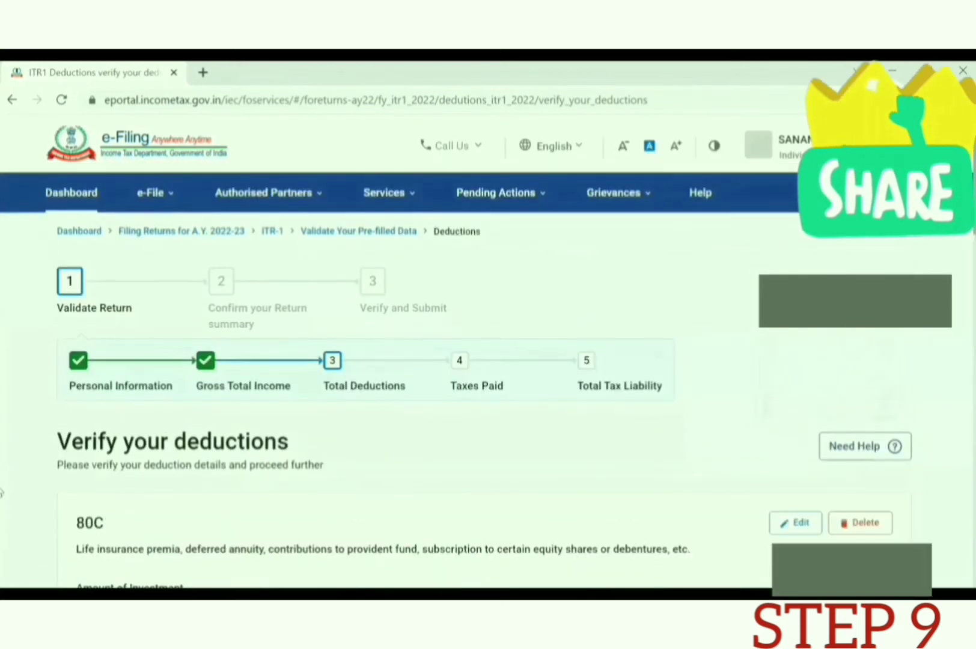
Review the claimed deductions, including 80D and 80TTA, then confirm Total Deductions and go back to the return summary.
scroll(1, 493, "down", 14)
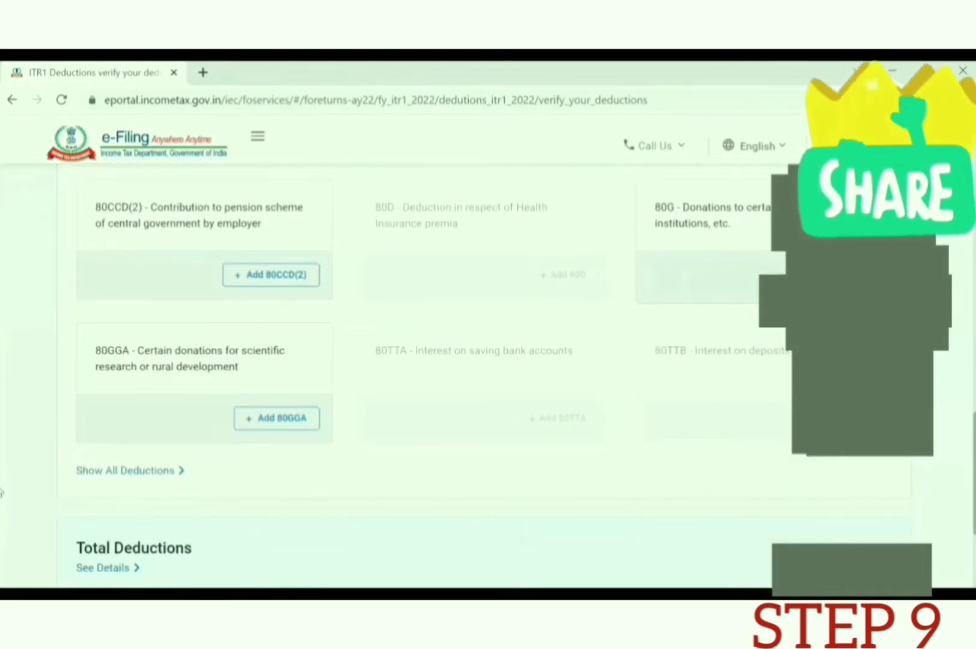
scroll(1, 493, "up", 4)
scroll(1, 493, "up", 2)
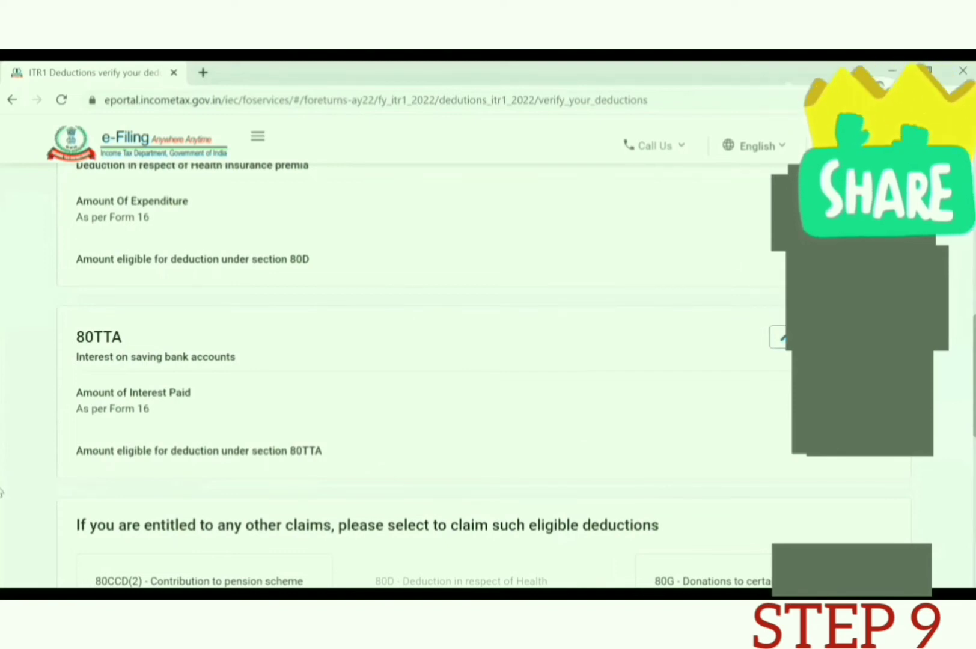
scroll(1, 493, "down", 4)
scroll(2, 494, "up", 5)
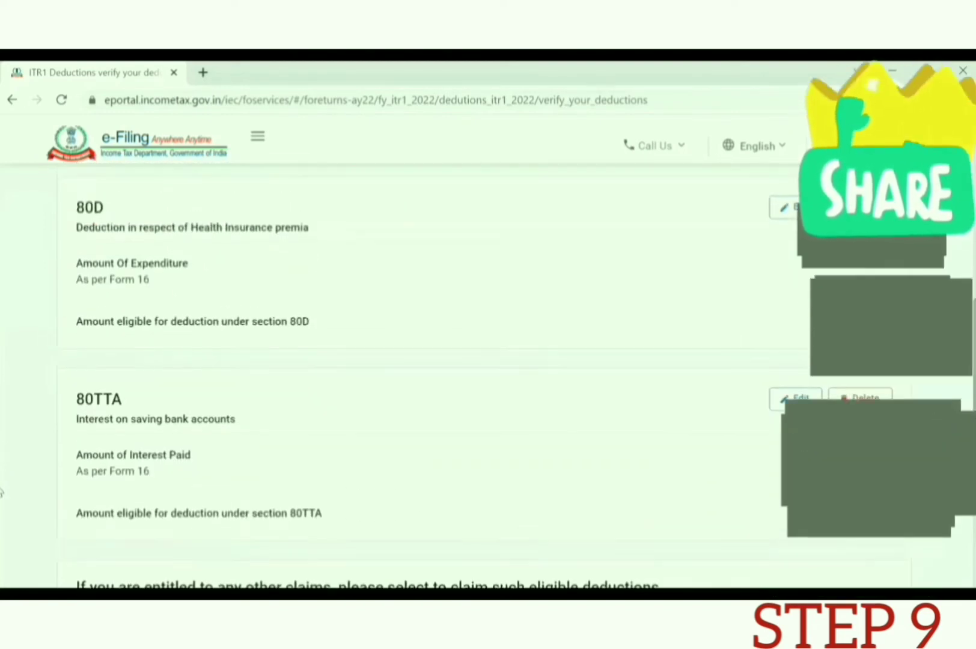
scroll(1, 494, "down", 8)
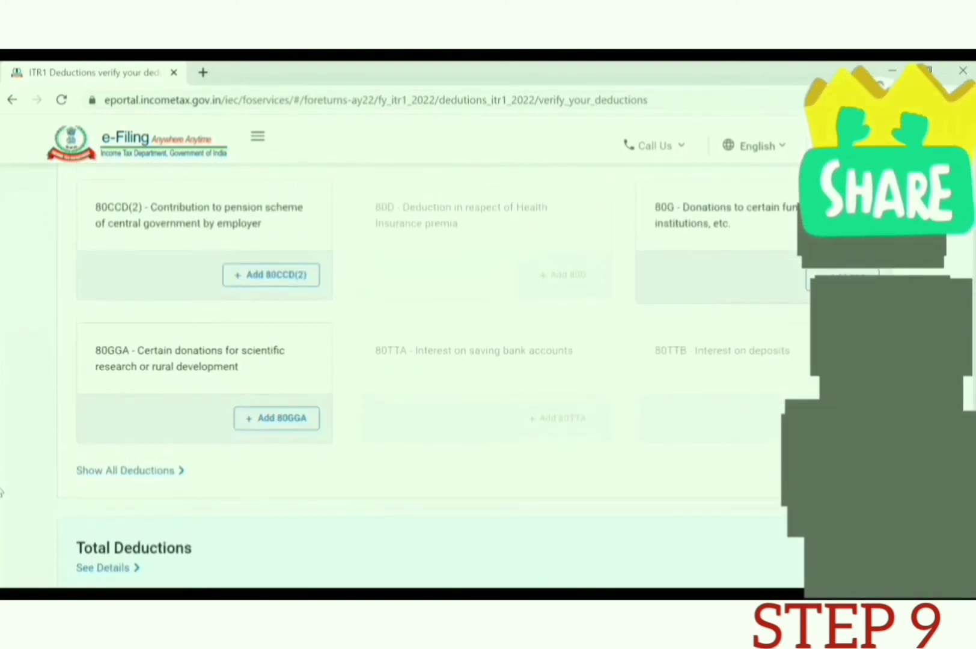
scroll(1, 494, "down", 4)
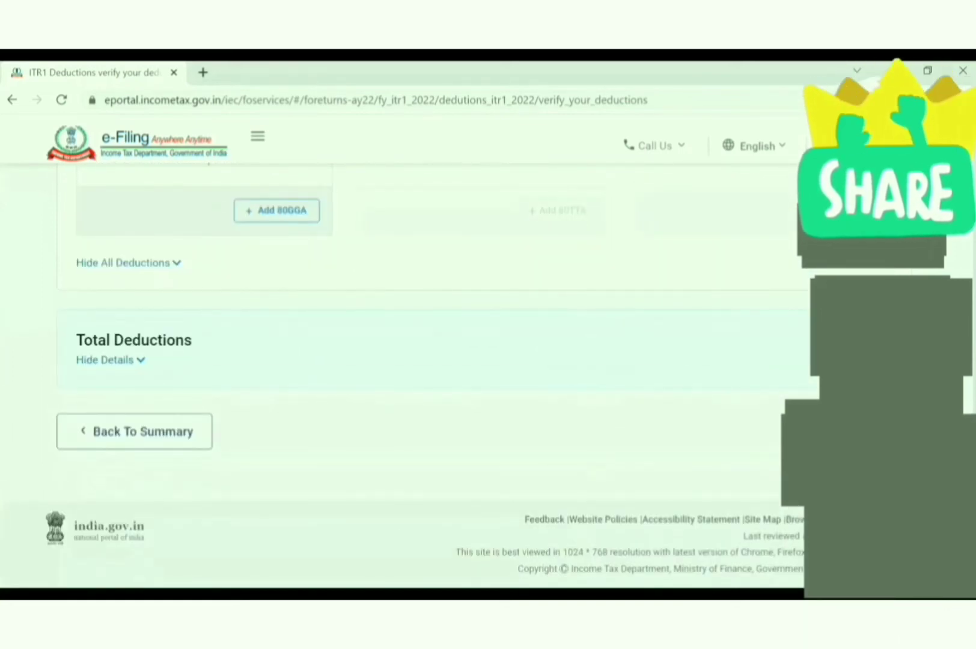
left_click(134, 431)
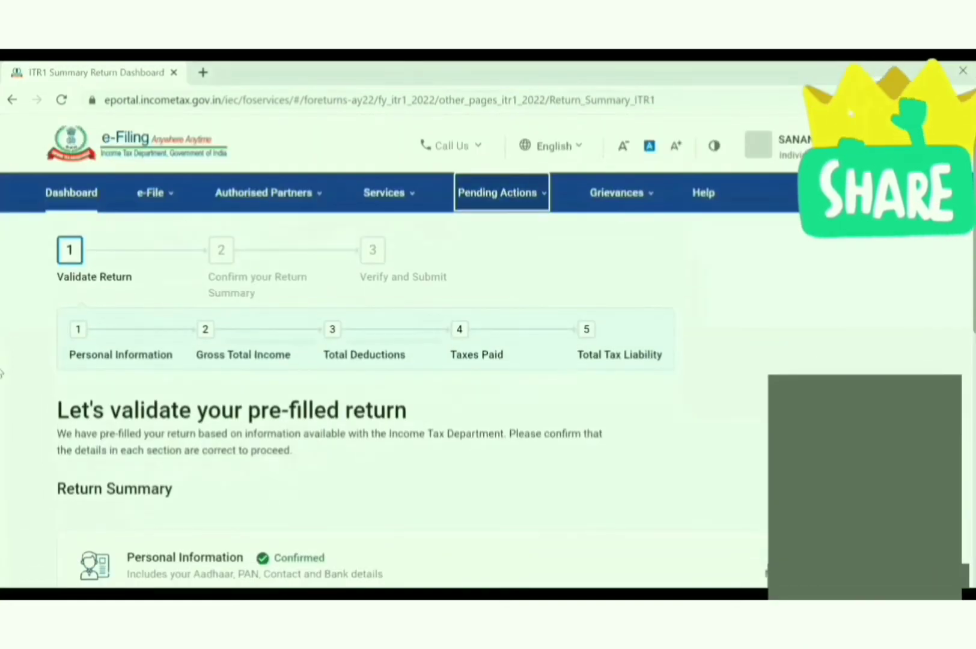
Open the Tax Paid section, review the TDS, TCS and advance tax entries, and confirm the taxes paid details.
scroll(1, 374, "down", 8)
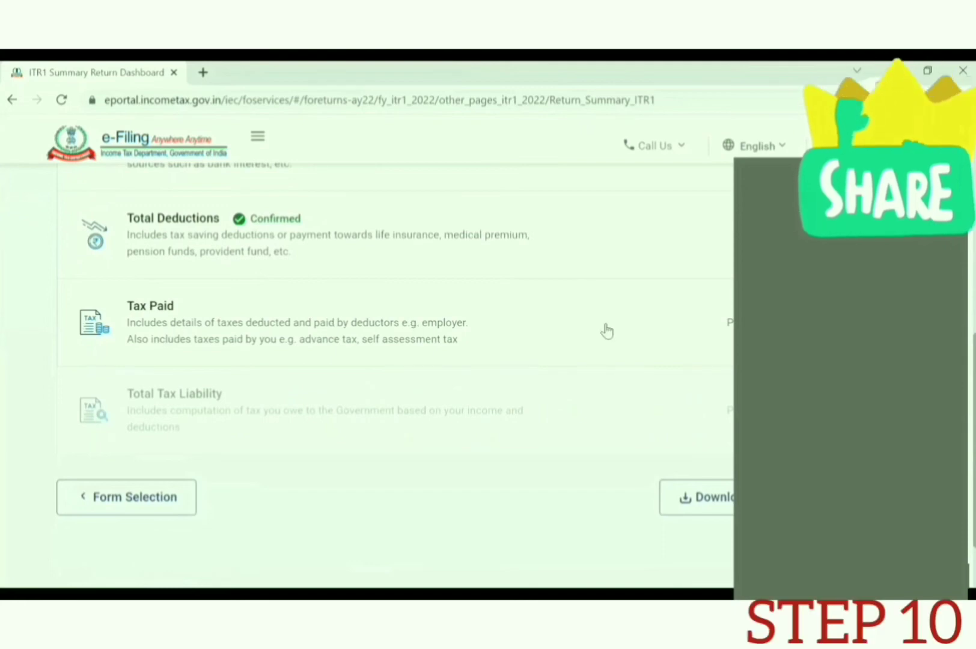
left_click(416, 432)
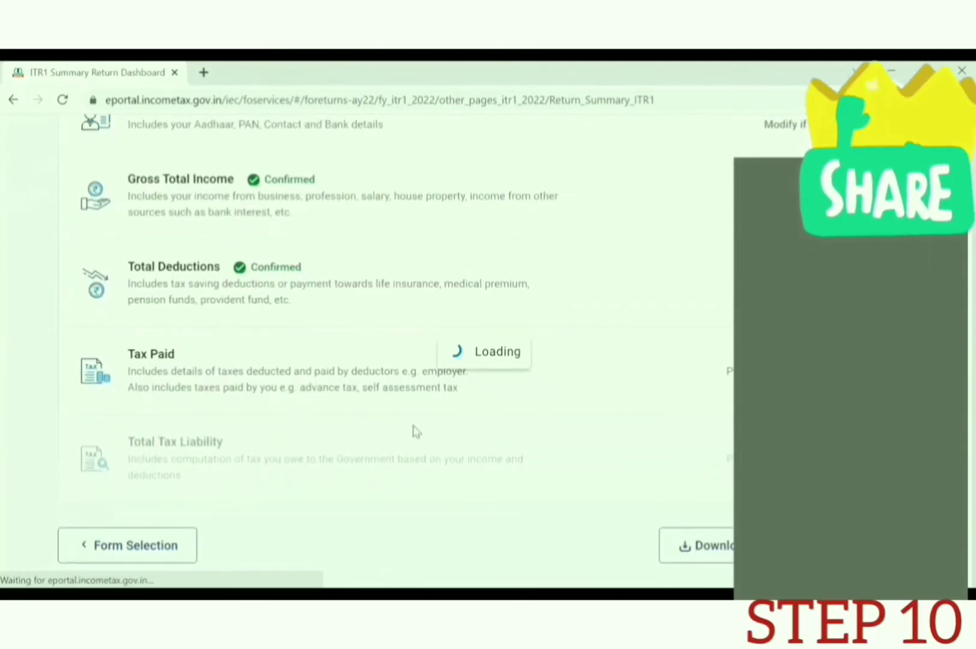
scroll(51, 454, "down", 5)
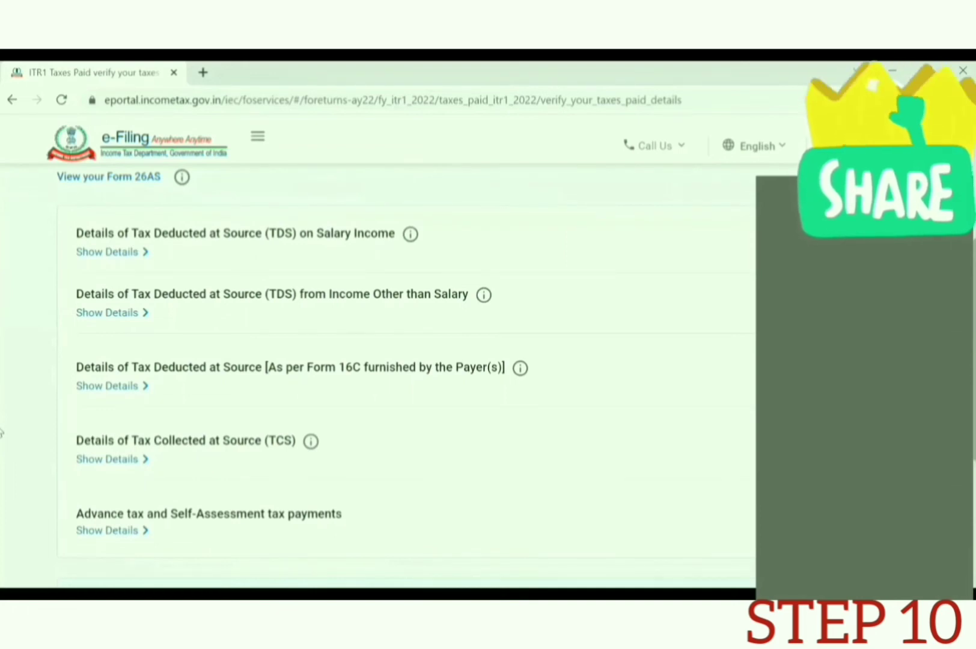
scroll(2, 431, "down", 2)
scroll(2, 432, "down", 1)
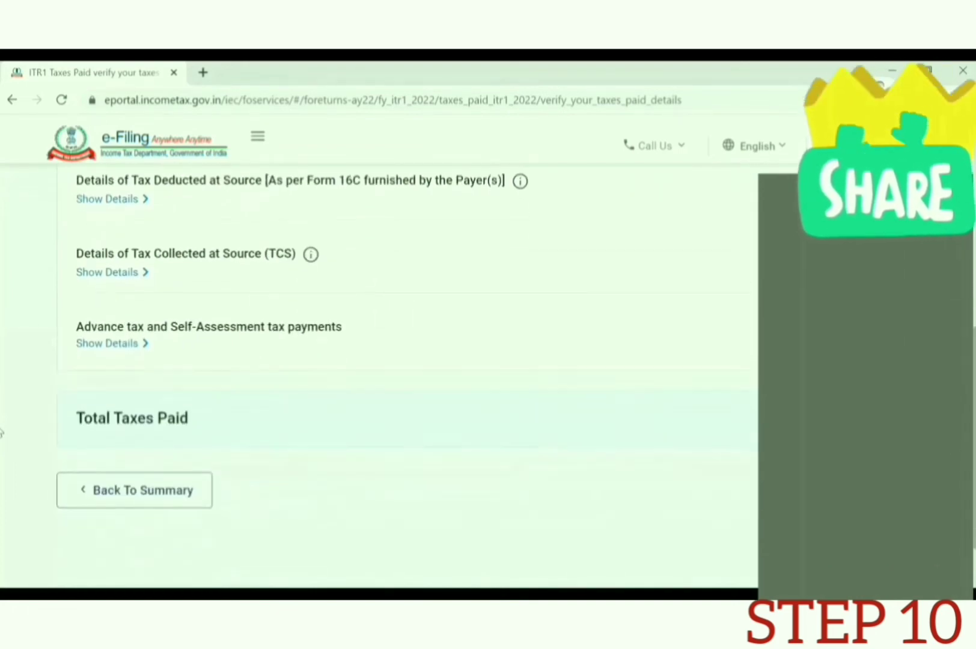
left_click(135, 490)
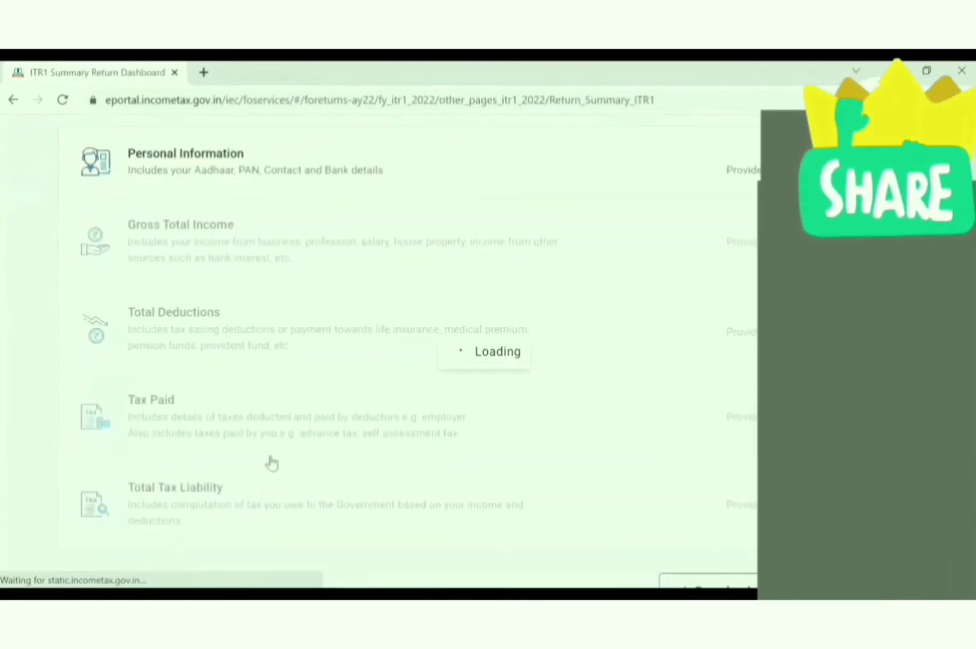
scroll(1, 427, "down", 4)
scroll(1, 427, "down", 5)
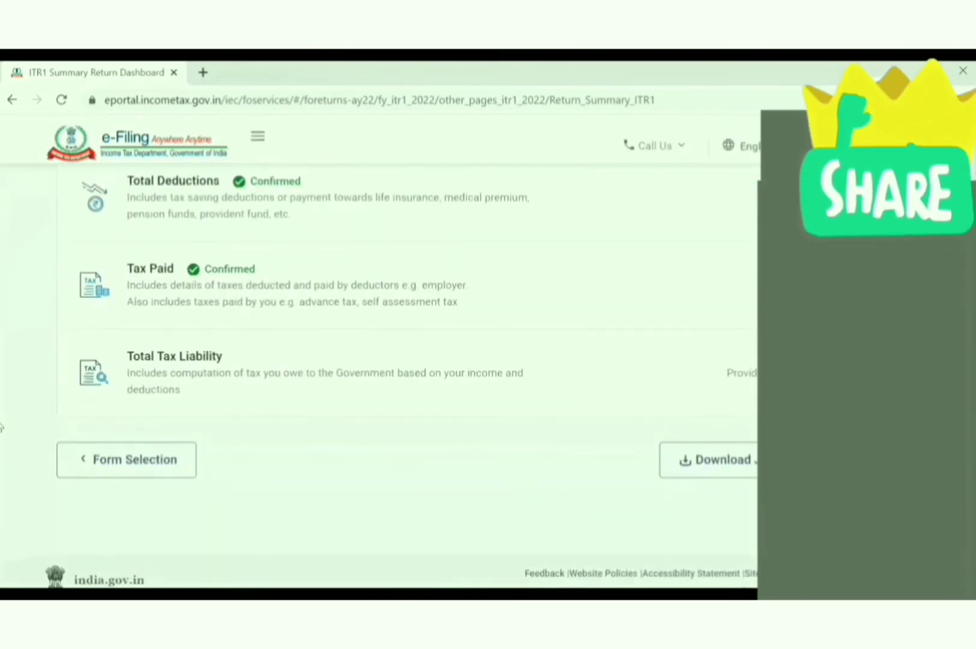
scroll(414, 408, "up", 2)
left_click(548, 392)
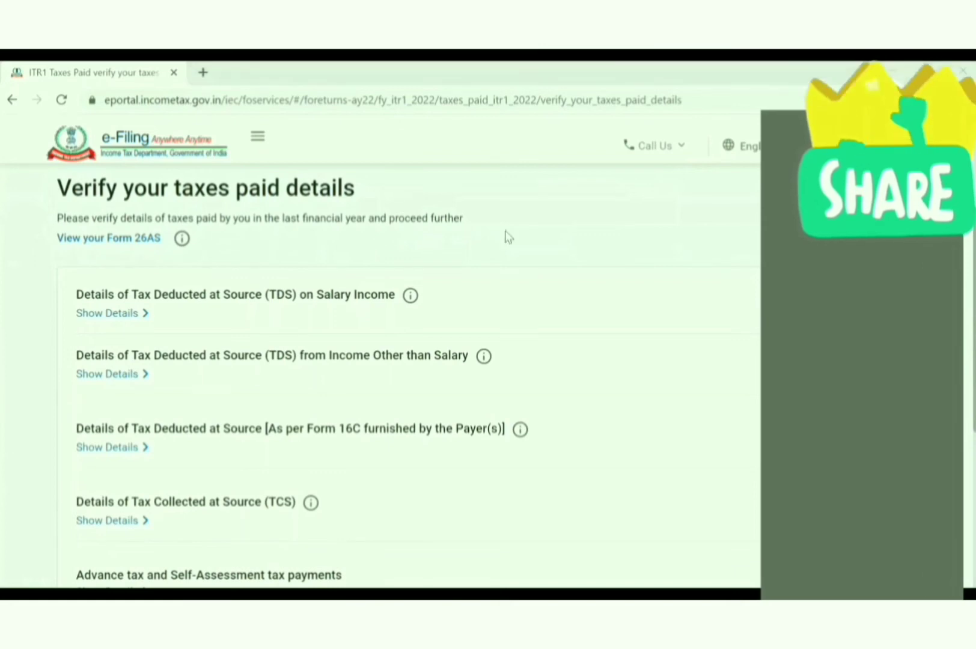
key("alt+Left")
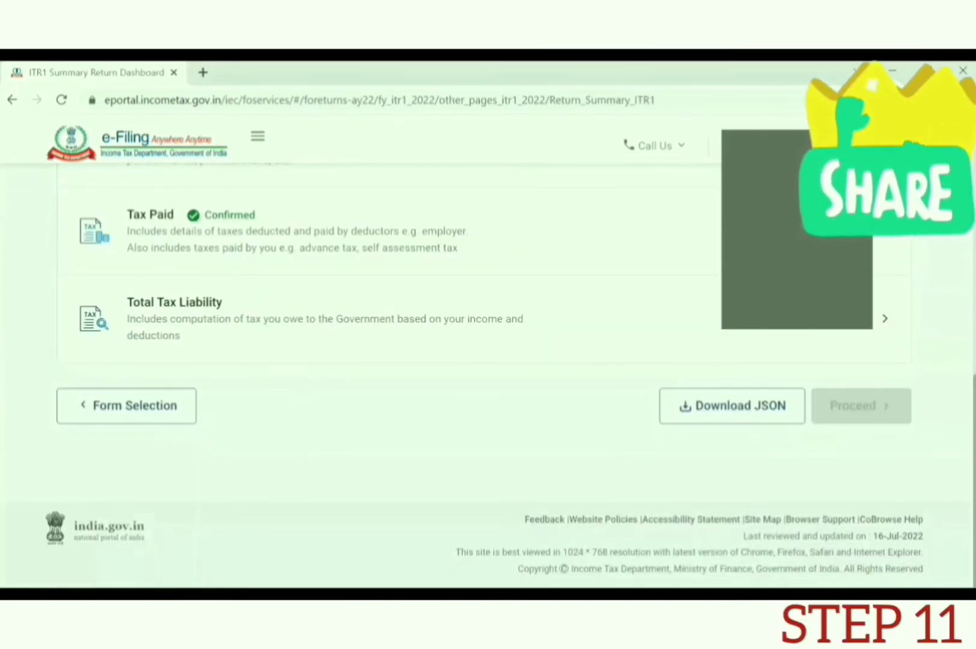
Open the Total Tax Liability section and show the calculations for tax payable on total income and the 4% health and education cess.
left_click(847, 332)
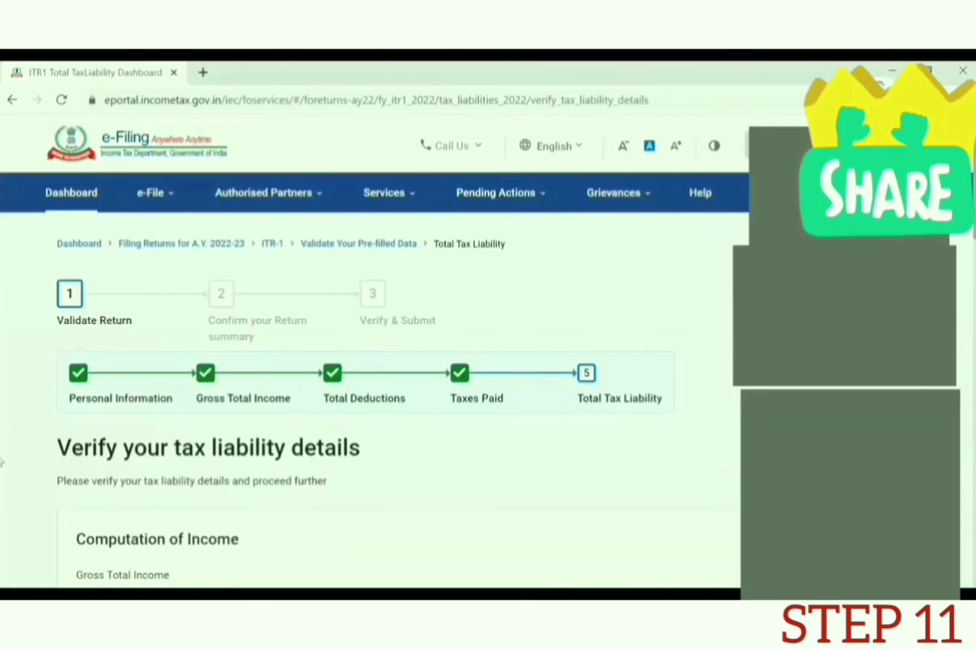
scroll(2, 461, "down", 5)
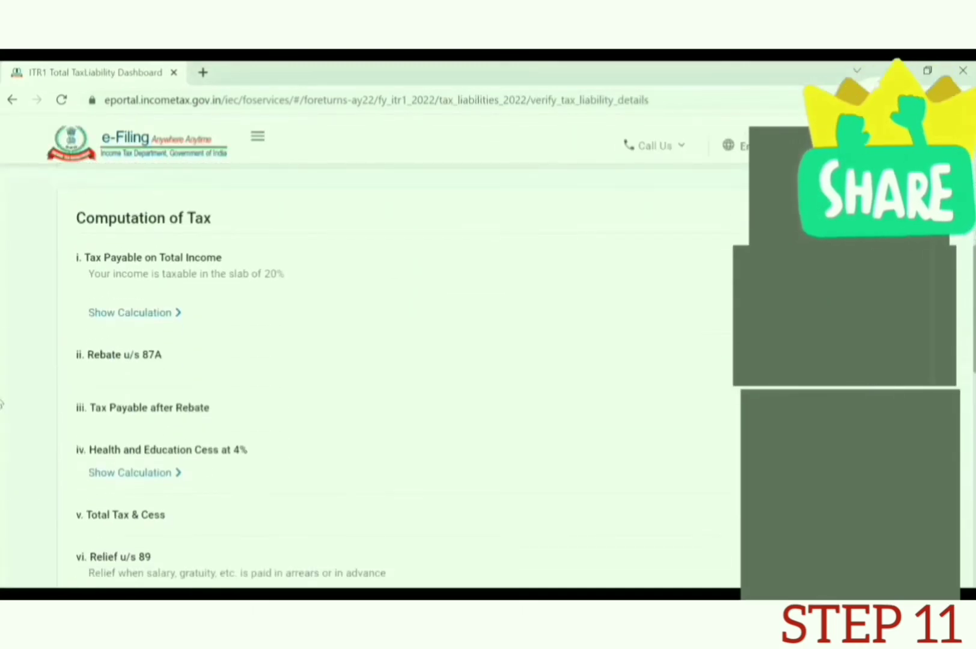
scroll(2, 403, "down", 1)
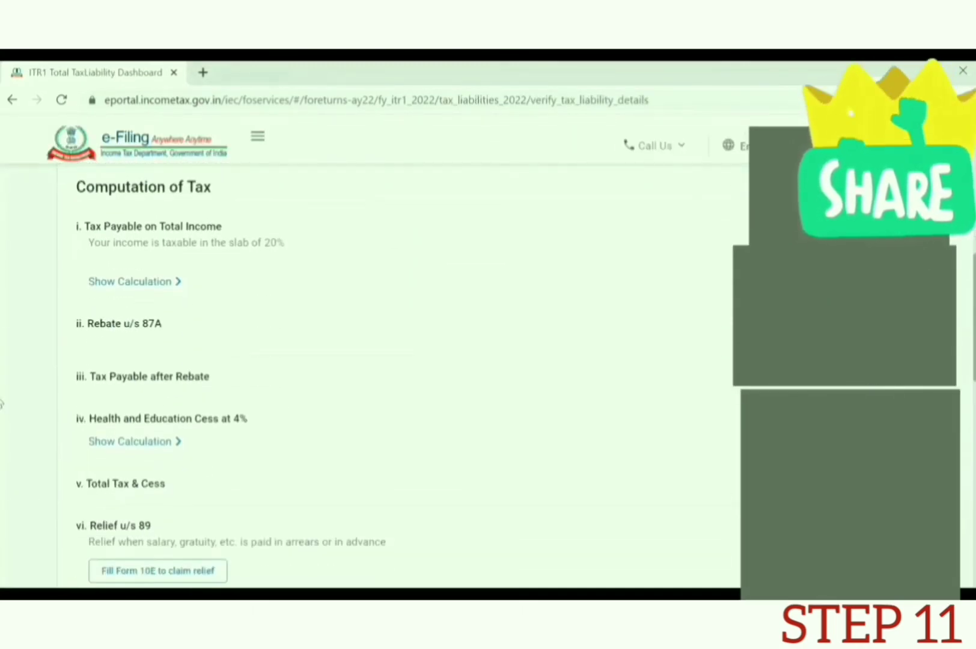
left_click(129, 281)
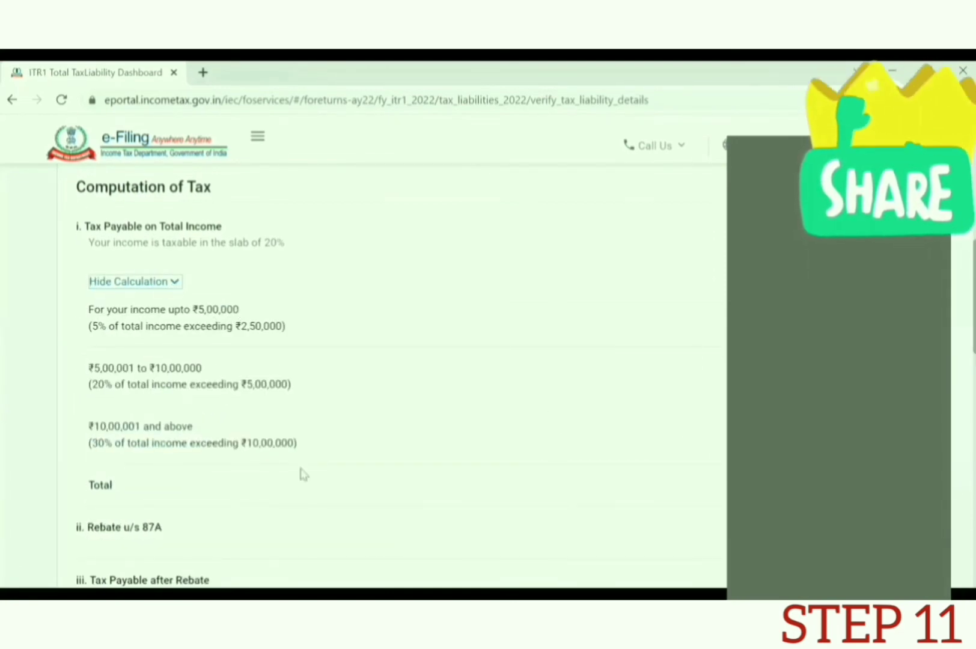
scroll(2, 463, "down", 3)
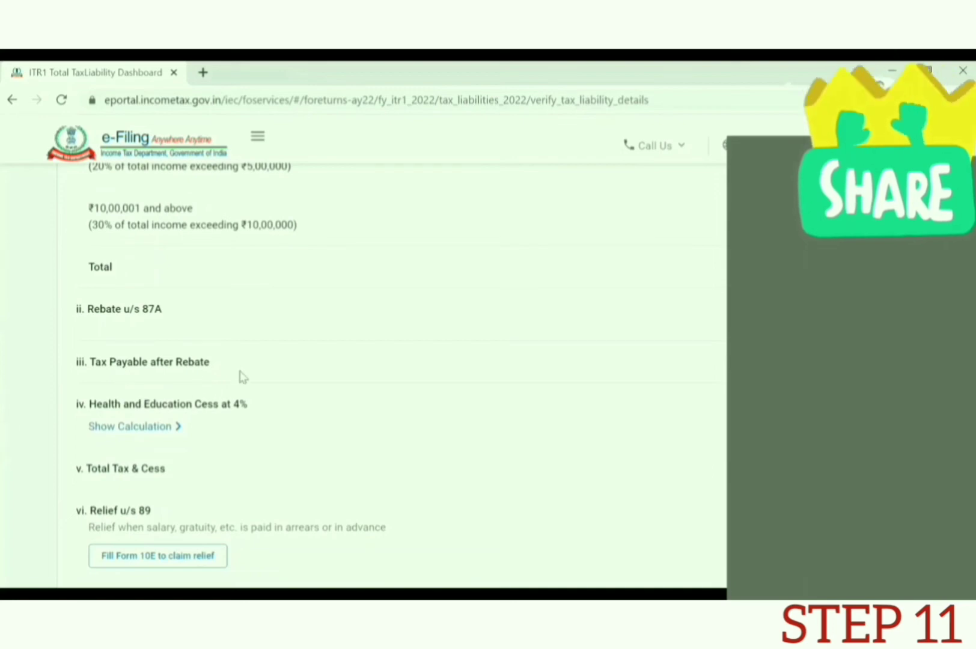
scroll(2, 401, "down", 2)
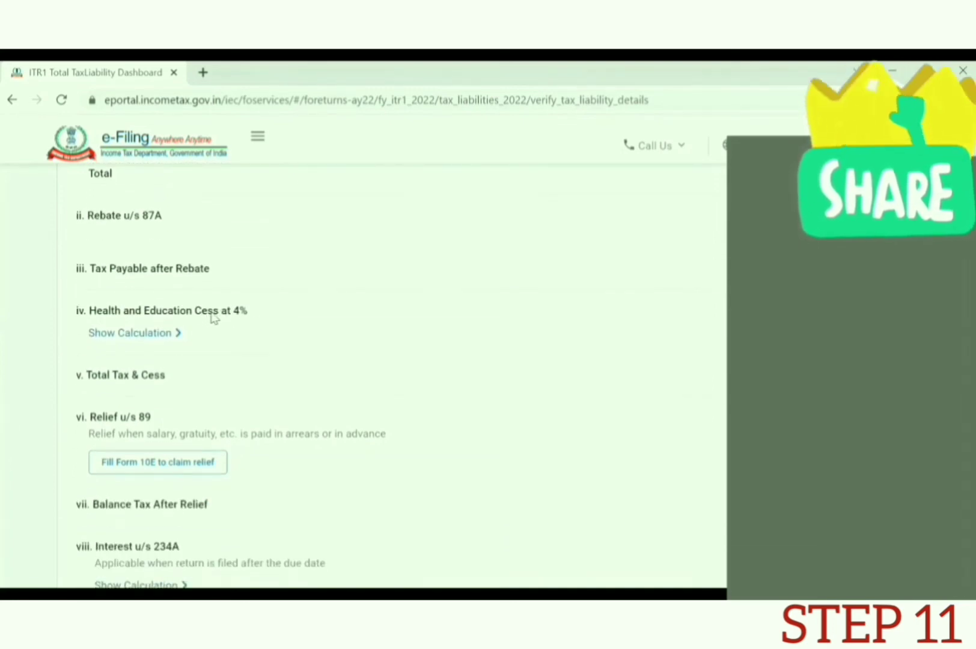
left_click(96, 332)
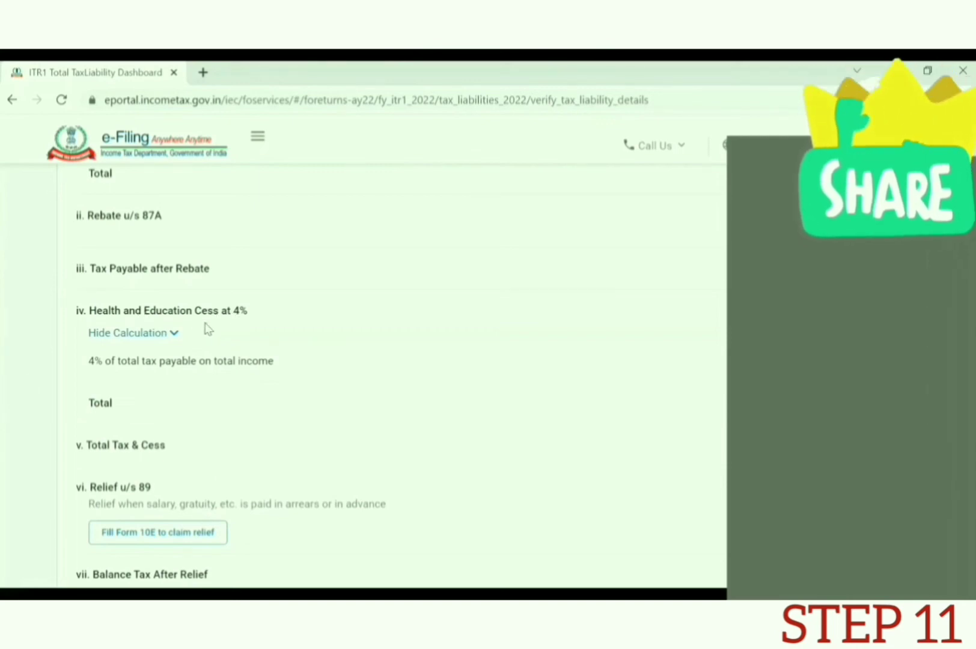
Review the Relief u/s 89, Interest u/s 234A, 234B and 234C and Fee u/s 234F entries, and return to the return summary.
scroll(2, 345, "down", 4)
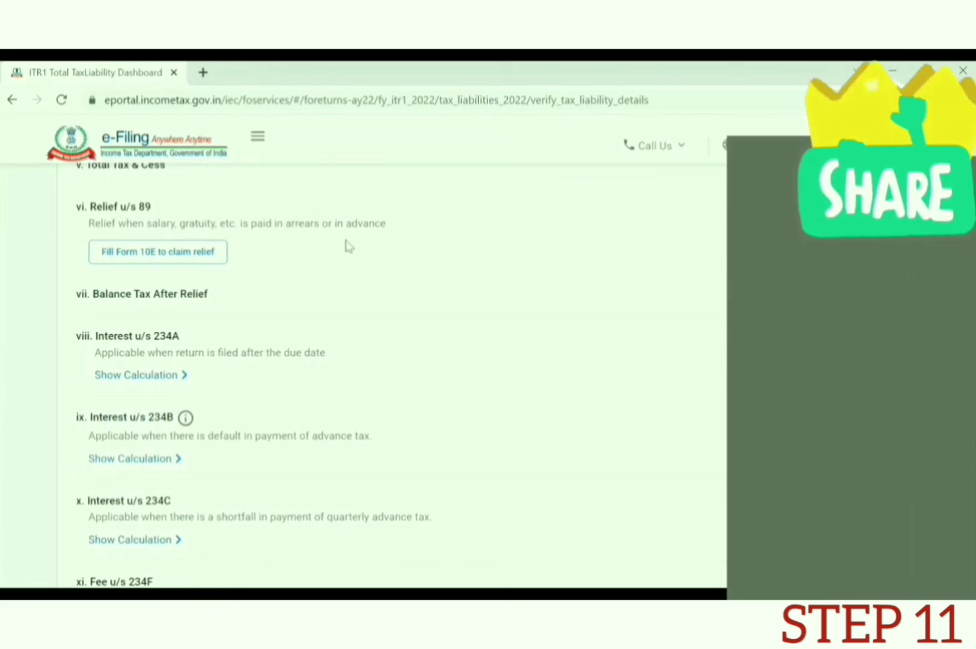
scroll(346, 242, "down", 1)
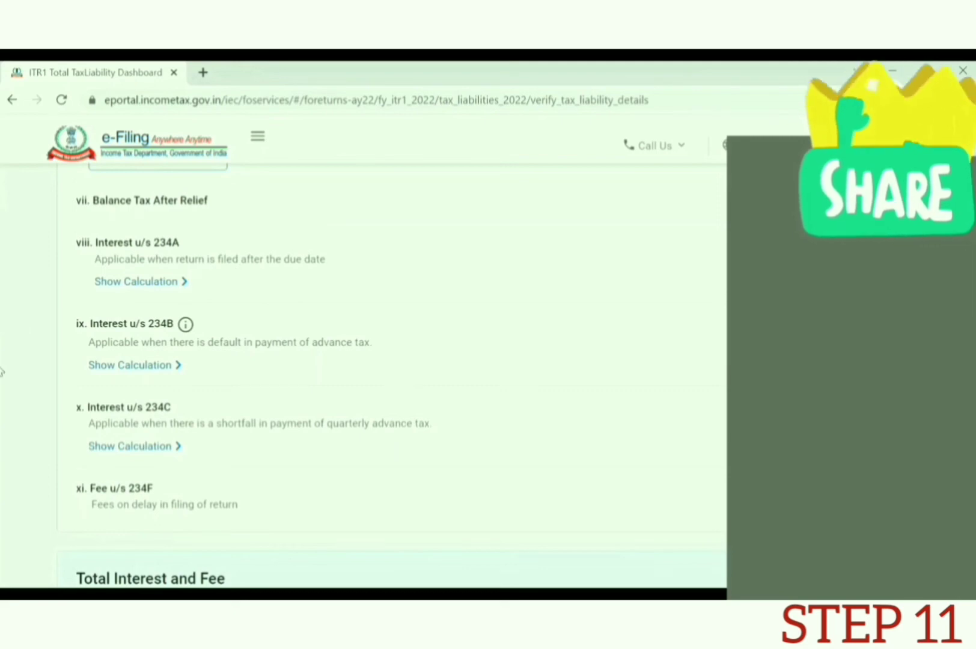
scroll(216, 516, "down", 3)
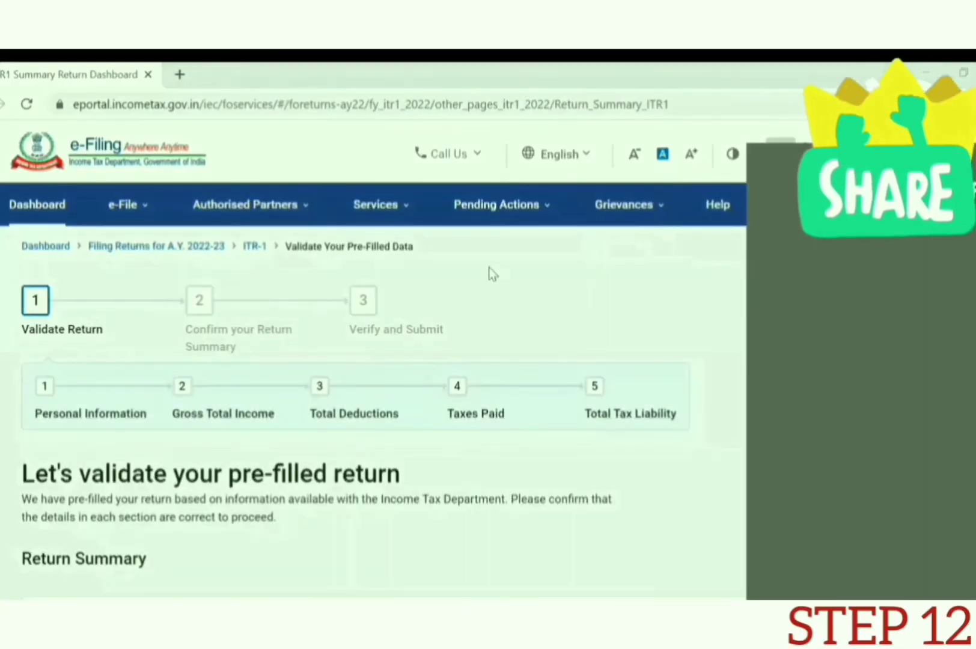
Proceed from the return summary to the tax summary and examine the detailed calculations of taxable income and tax payable.
scroll(372, 384, "down", 10)
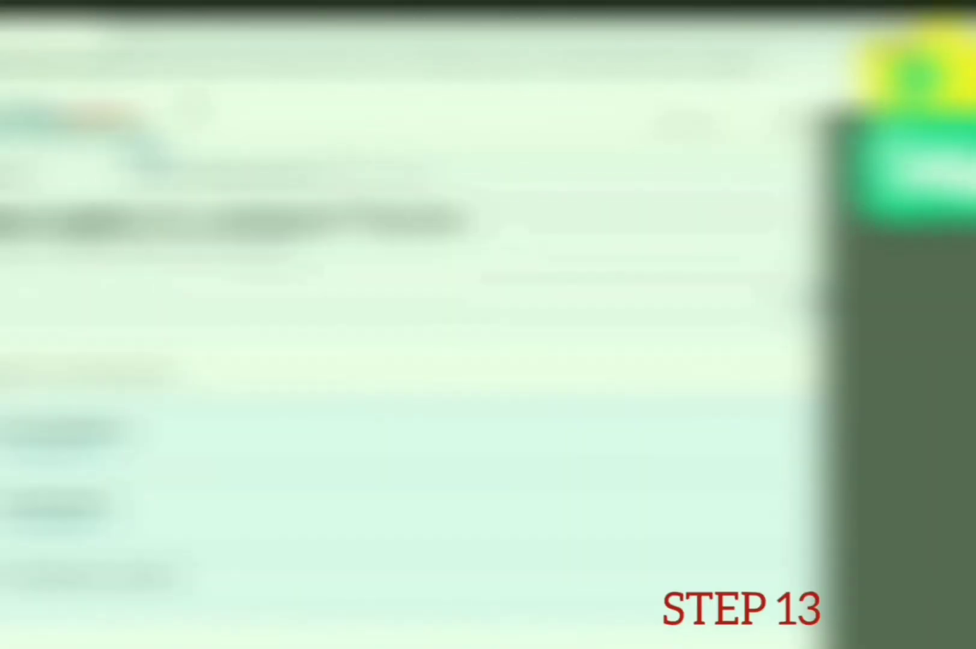
scroll(409, 384, "down", 3)
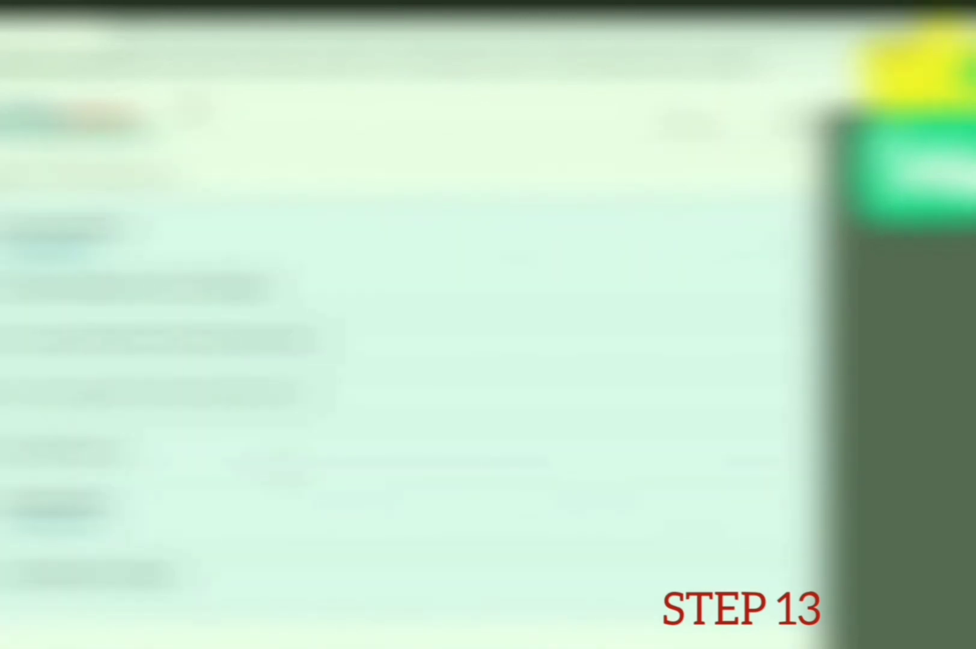
scroll(409, 384, "down", 5)
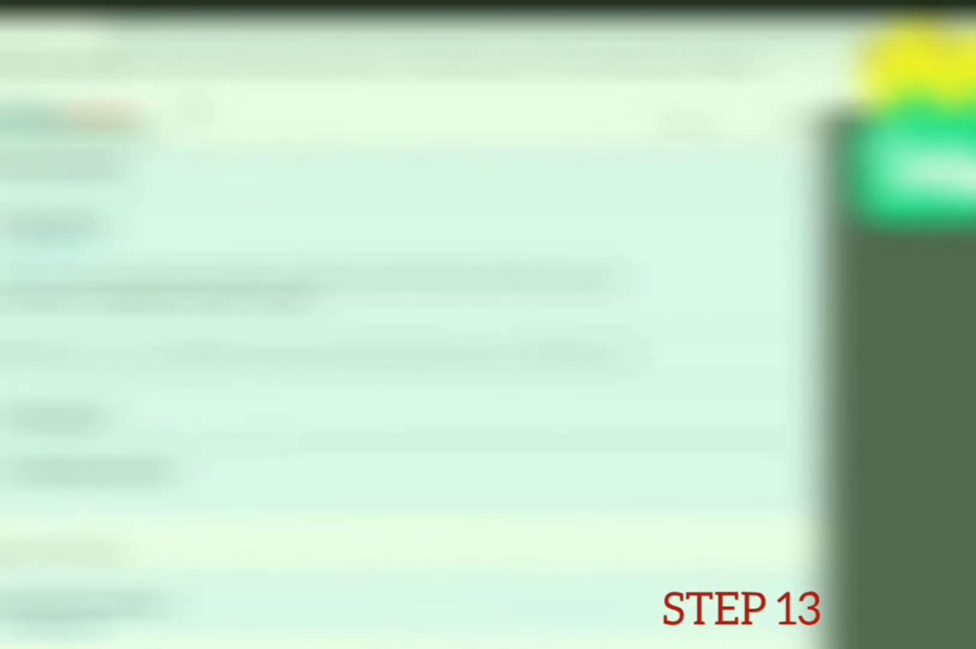
scroll(408, 385, "down", 5)
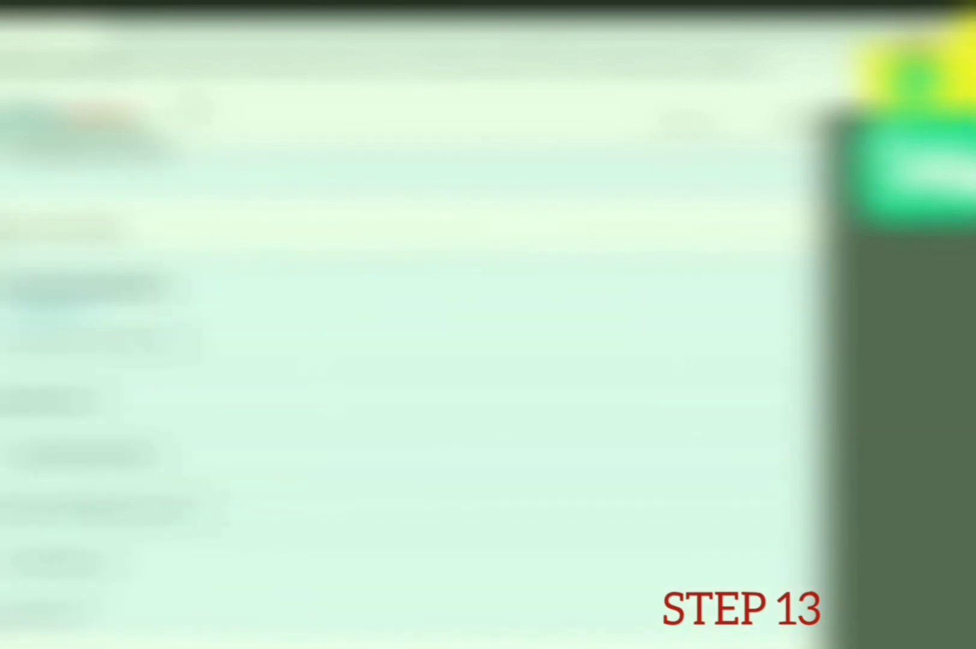
scroll(409, 385, "down", 12)
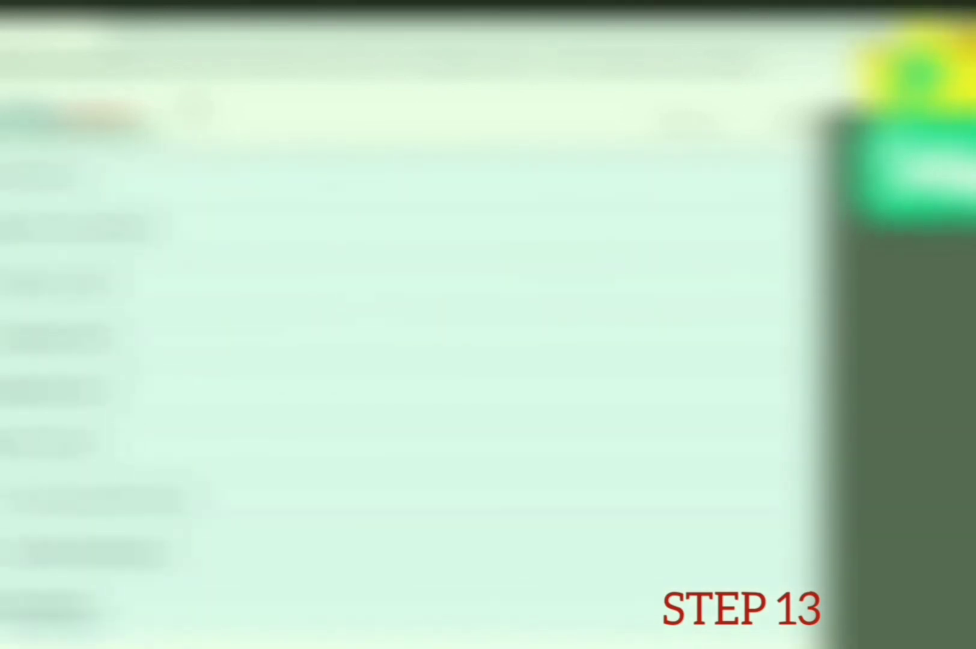
left_click(48, 310)
scroll(48, 310, "down", 2)
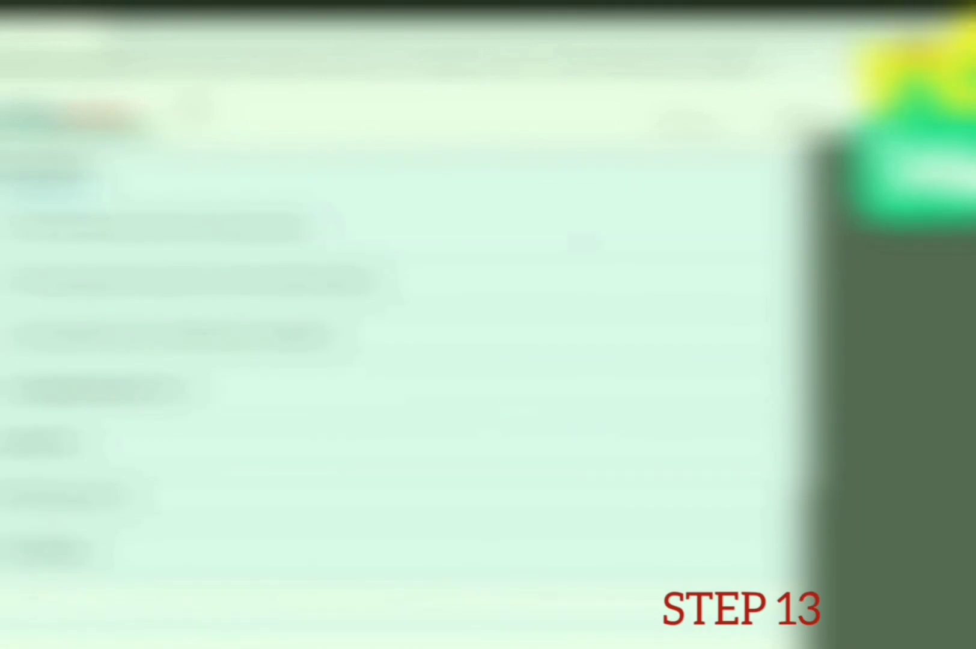
scroll(409, 385, "down", 3)
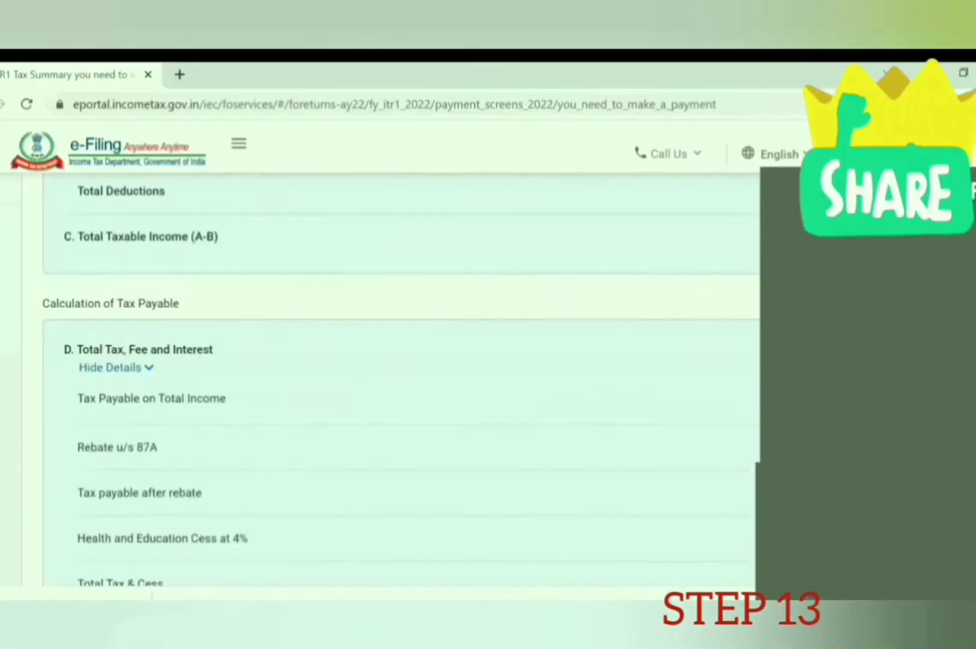
Open the print preview of the tax summary and close it without printing.
scroll(767, 331, "up", 10)
left_click(767, 331)
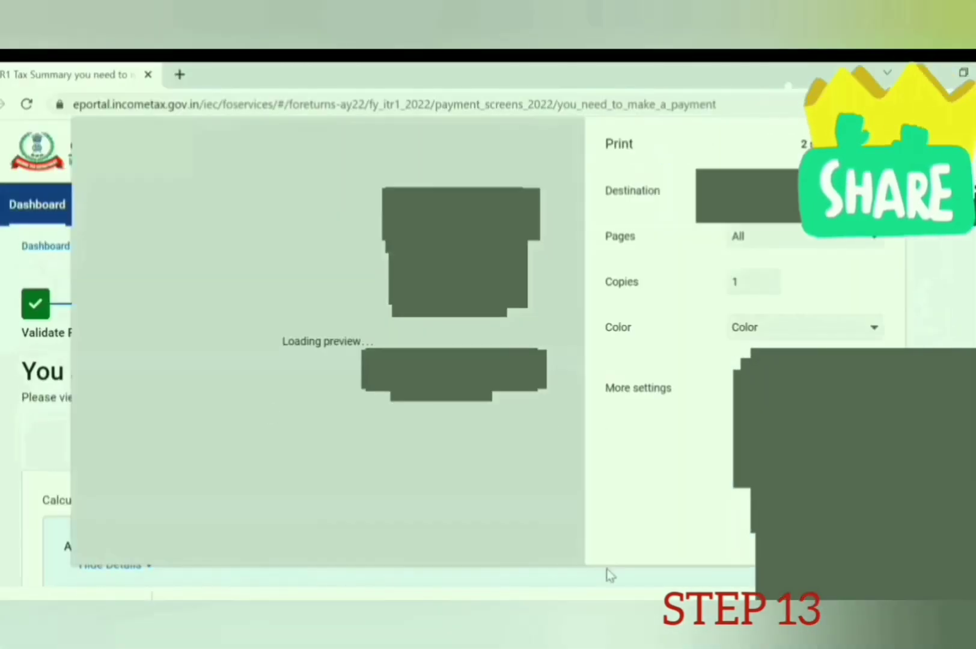
key("Escape")
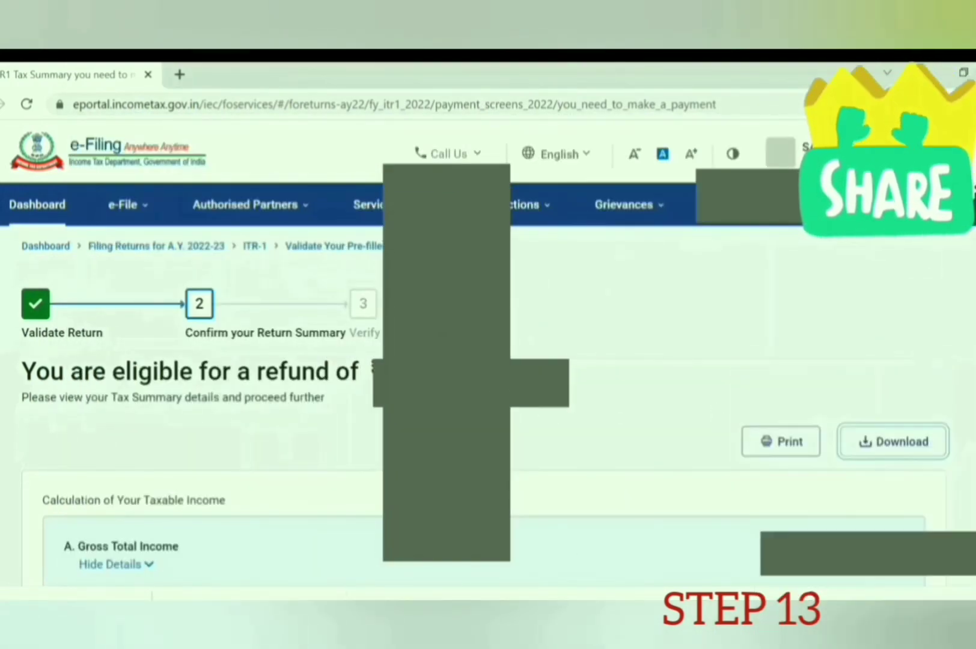
Continue to Preview and Submit your return, review and accept the declaration, and proceed to the return preview.
scroll(536, 403, "down", 10)
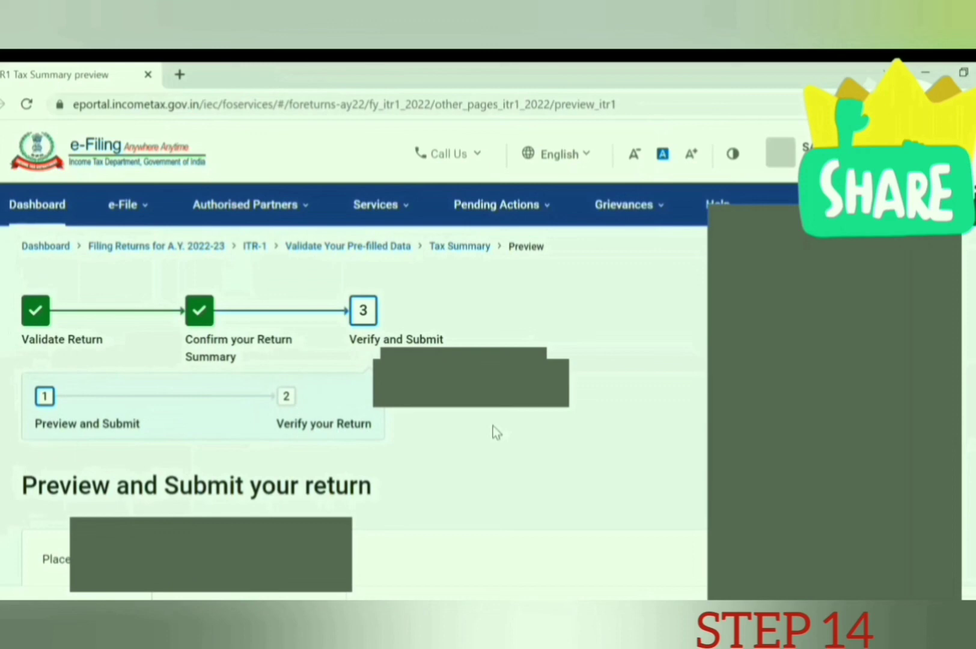
scroll(492, 427, "down", 4)
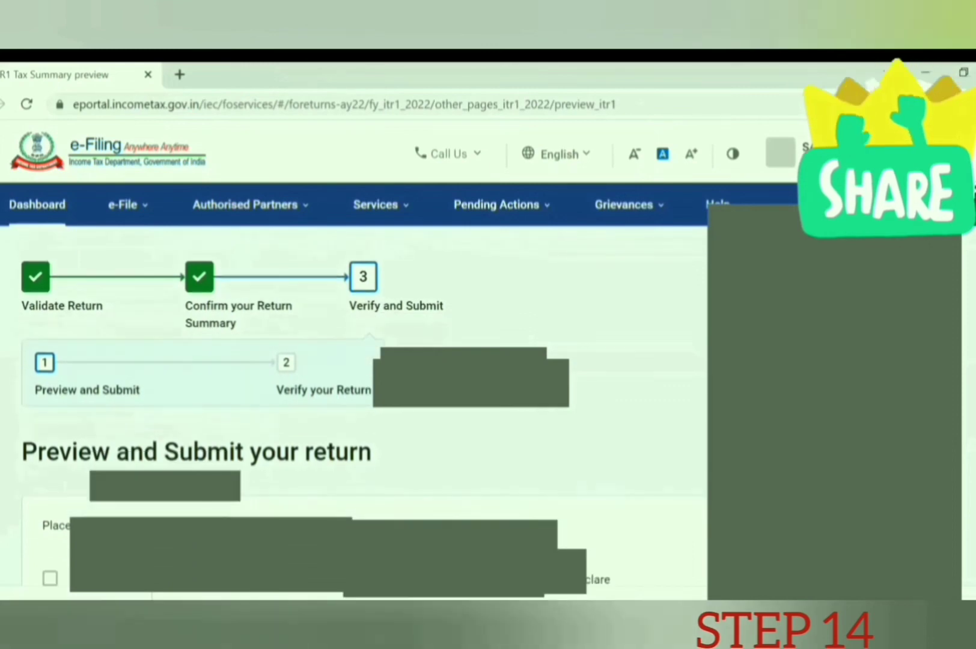
scroll(354, 390, "down", 3)
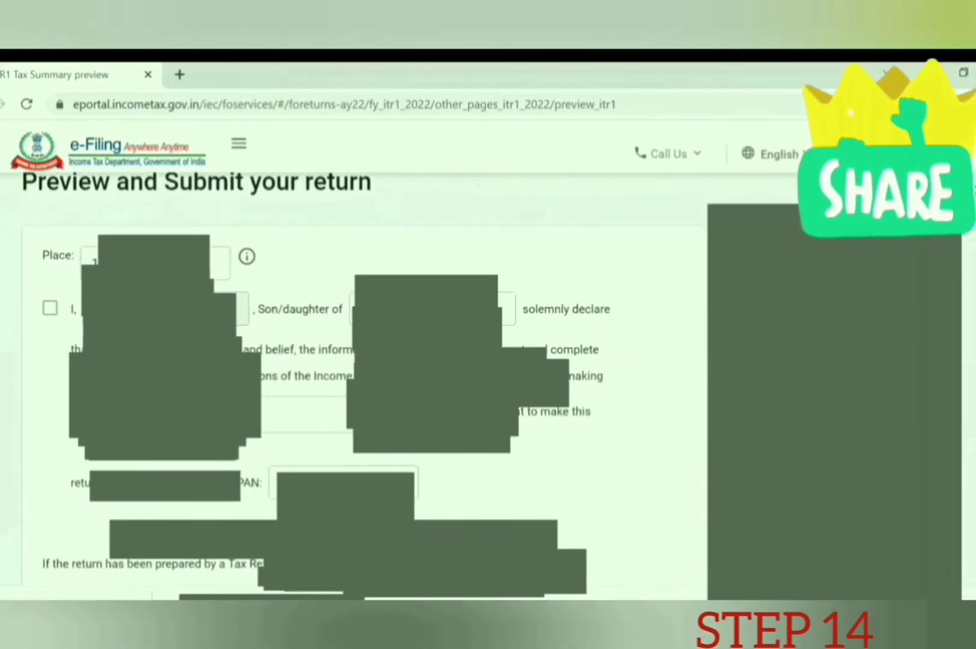
scroll(354, 391, "down", 1)
scroll(354, 391, "down", 2)
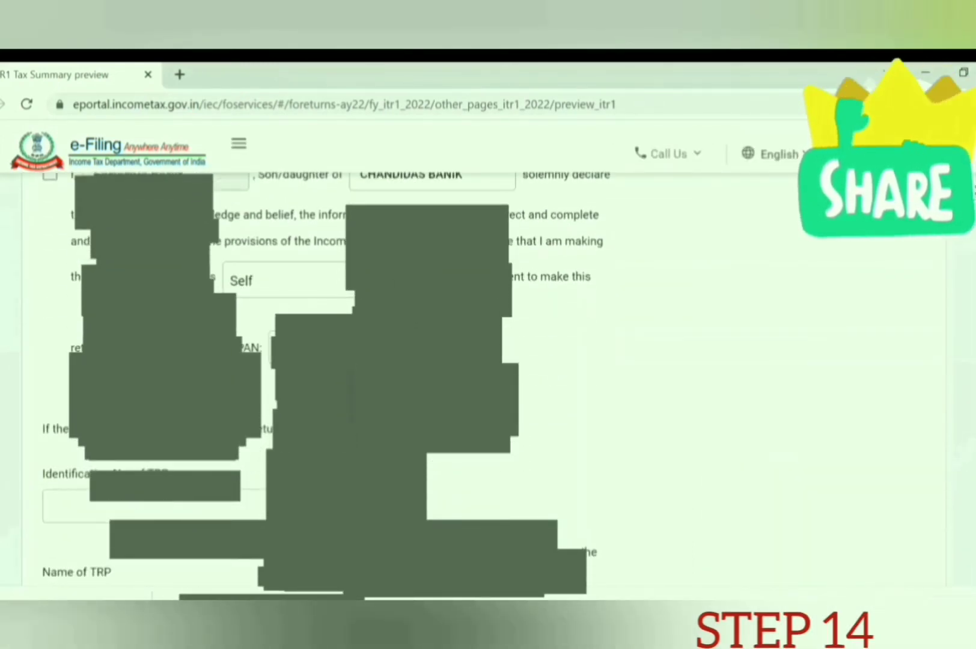
scroll(354, 391, "up", 2)
scroll(354, 391, "down", 9)
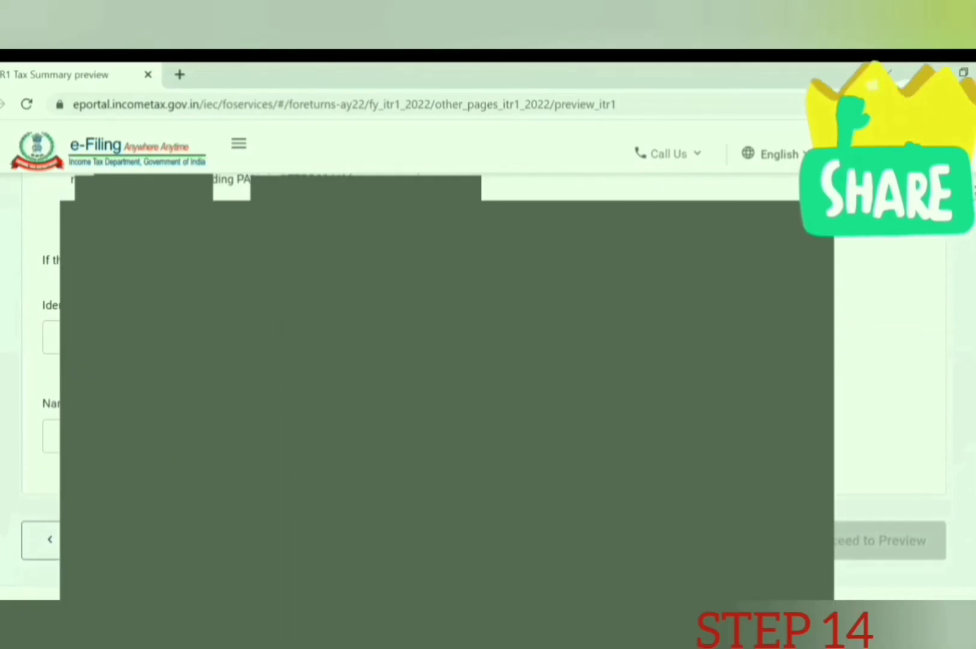
scroll(353, 391, "down", 2)
scroll(353, 391, "up", 10)
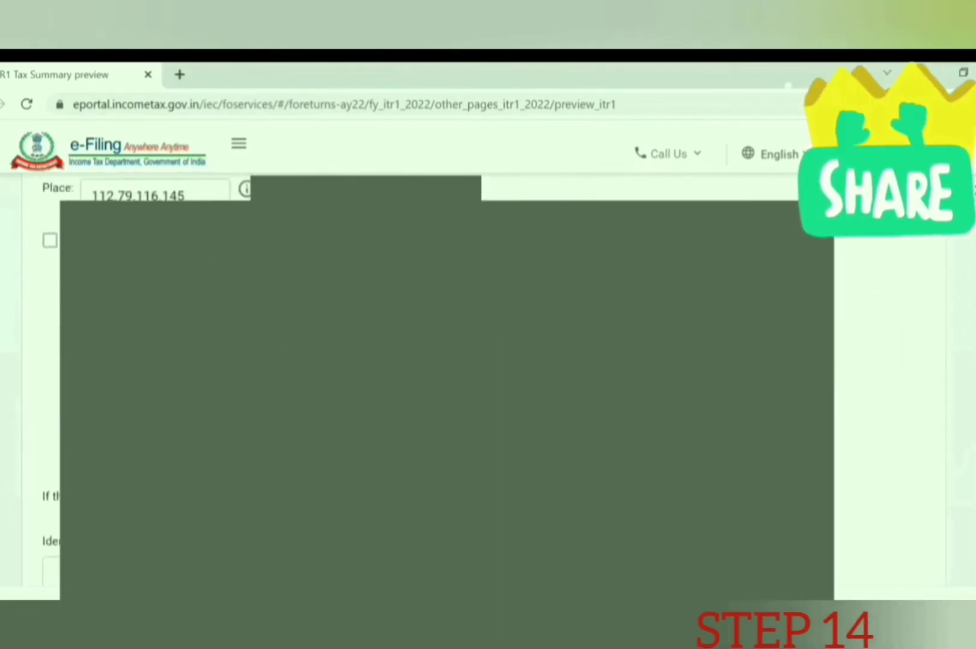
left_click(51, 378)
scroll(50, 382, "down", 10)
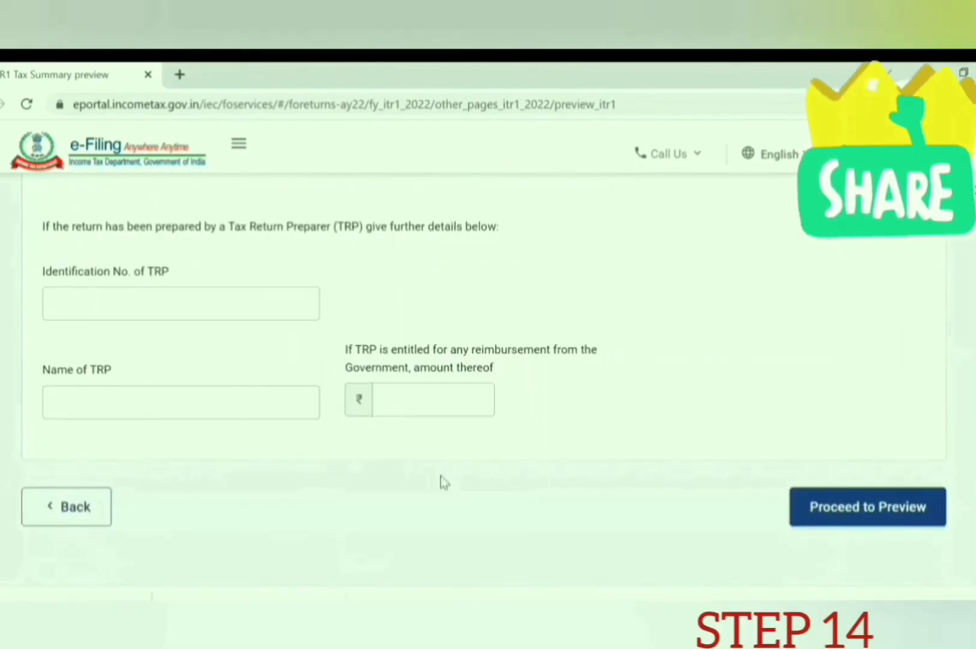
left_click(881, 507)
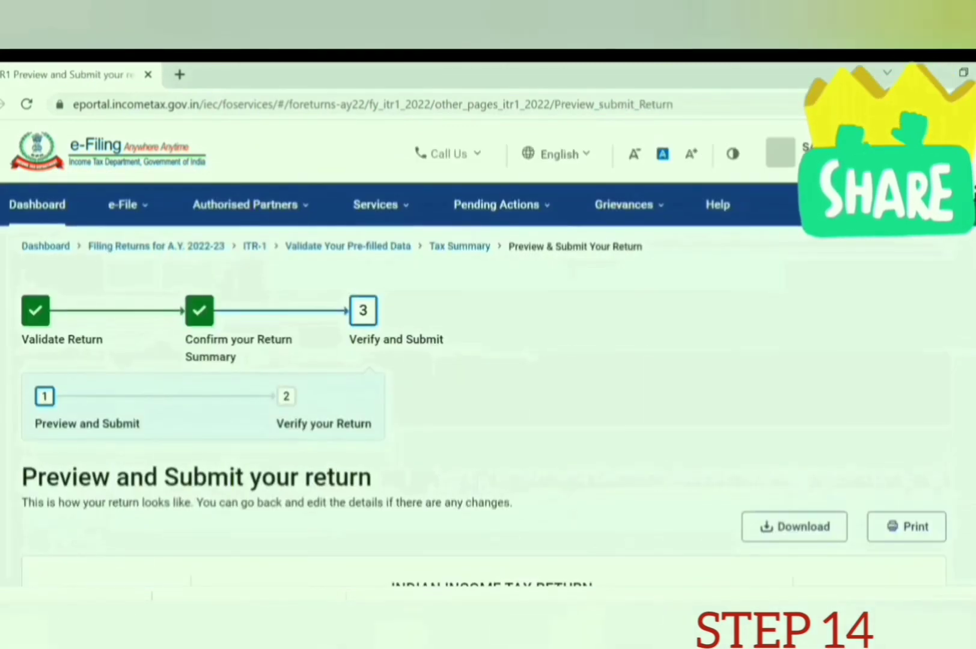
Download a copy of the previewed return.
scroll(798, 297, "down", 4)
left_click(798, 296)
scroll(661, 424, "up", 4)
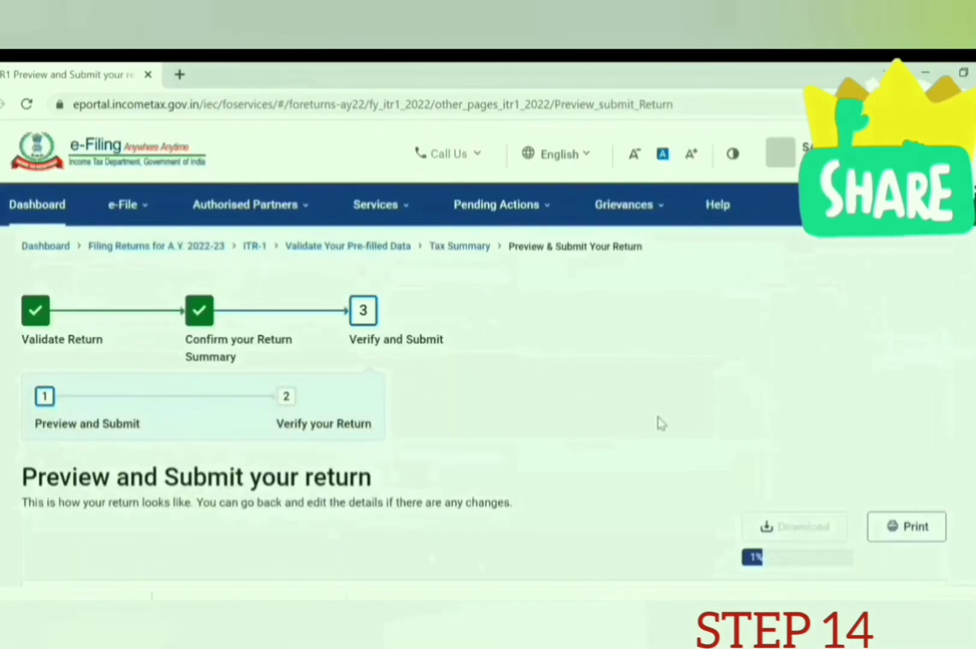
Open the print preview of the return and continue to the verification options.
scroll(662, 424, "down", 1)
left_click(907, 325)
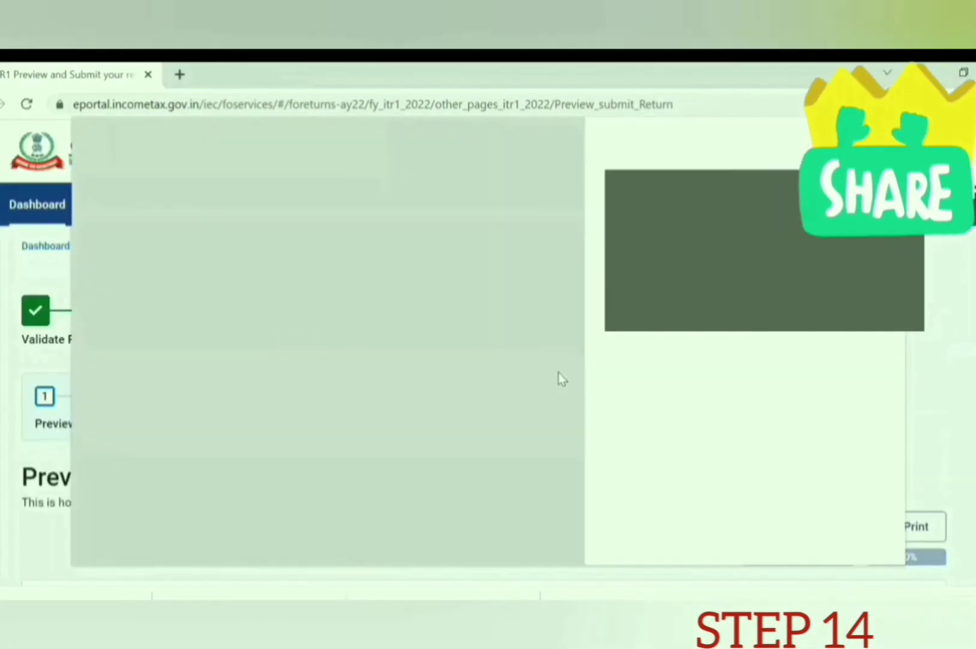
left_click(807, 540)
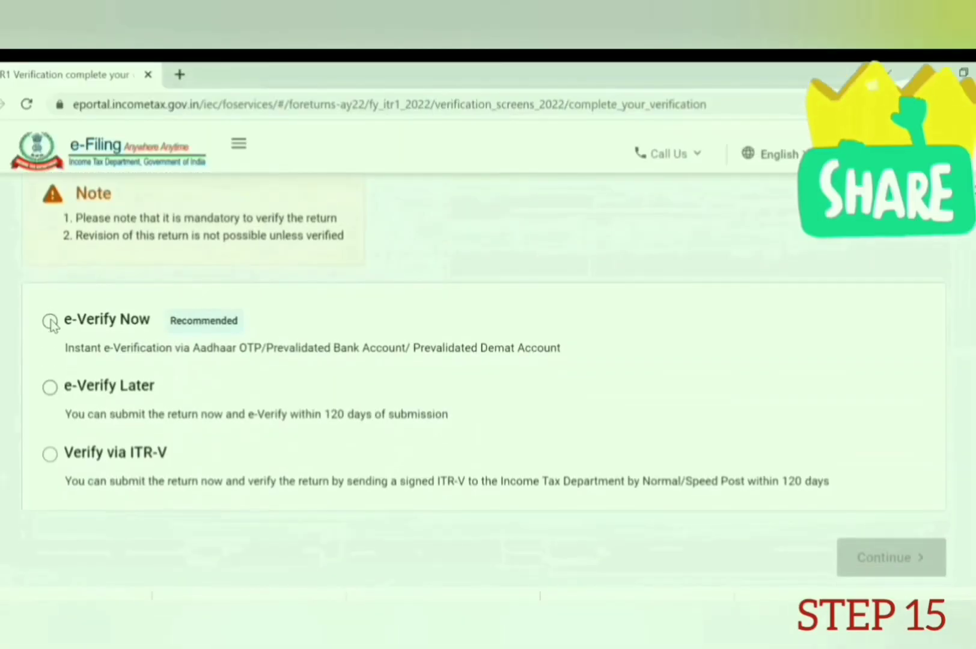
Choose e-Verify Now and continue with verification using OTP on the mobile number registered with Aadhaar.
left_click(51, 322)
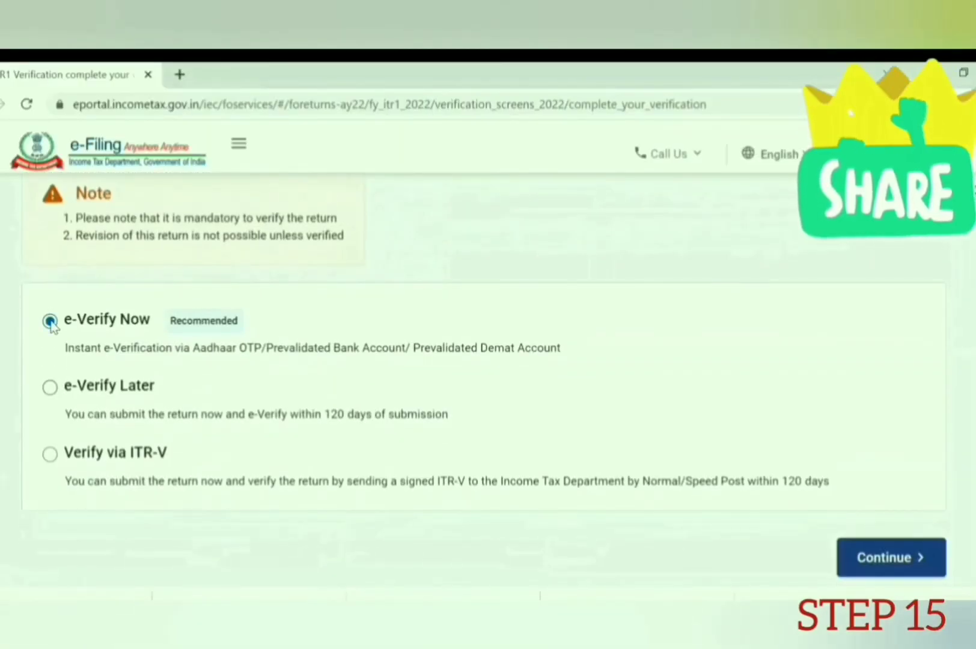
left_click(870, 558)
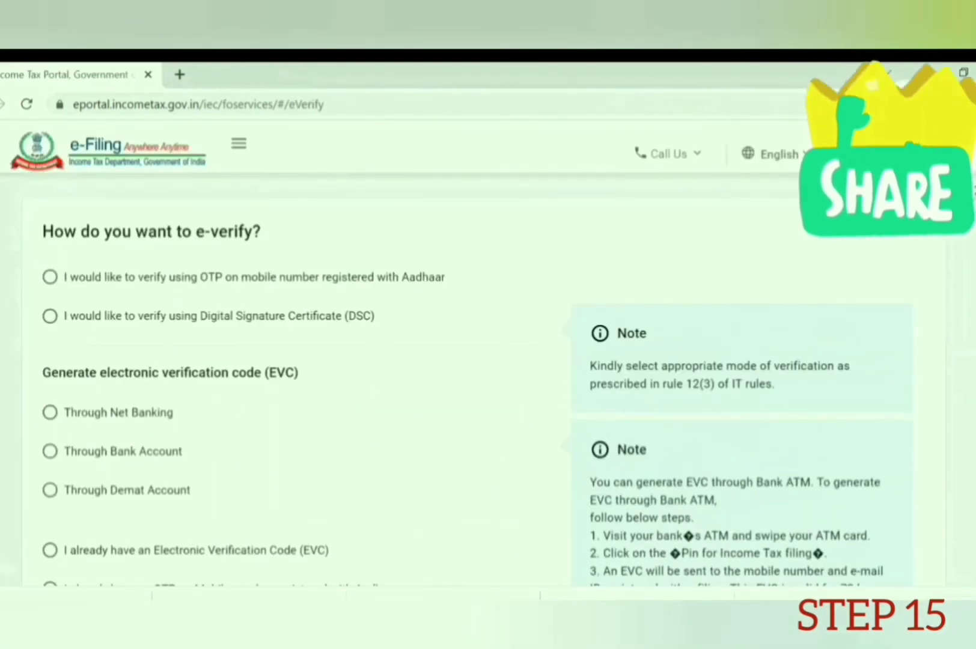
scroll(510, 521, "down", 1)
left_click(51, 257)
scroll(50, 259, "down", 5)
left_click(896, 456)
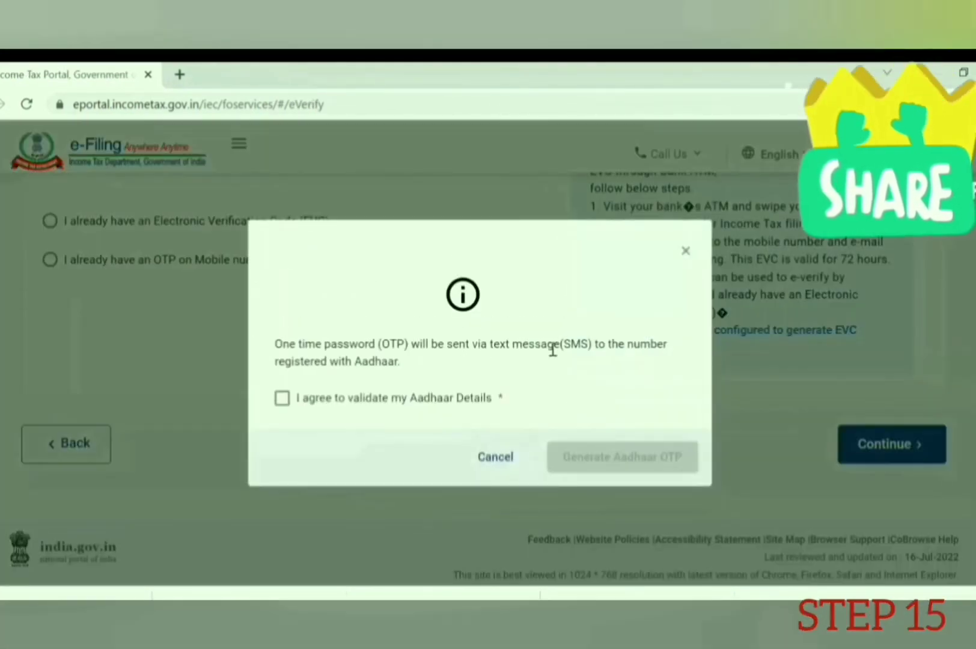
Agree to validate the Aadhaar details and generate the Aadhaar OTP, entering the received OTP to validate it.
left_click(282, 399)
left_click(598, 459)
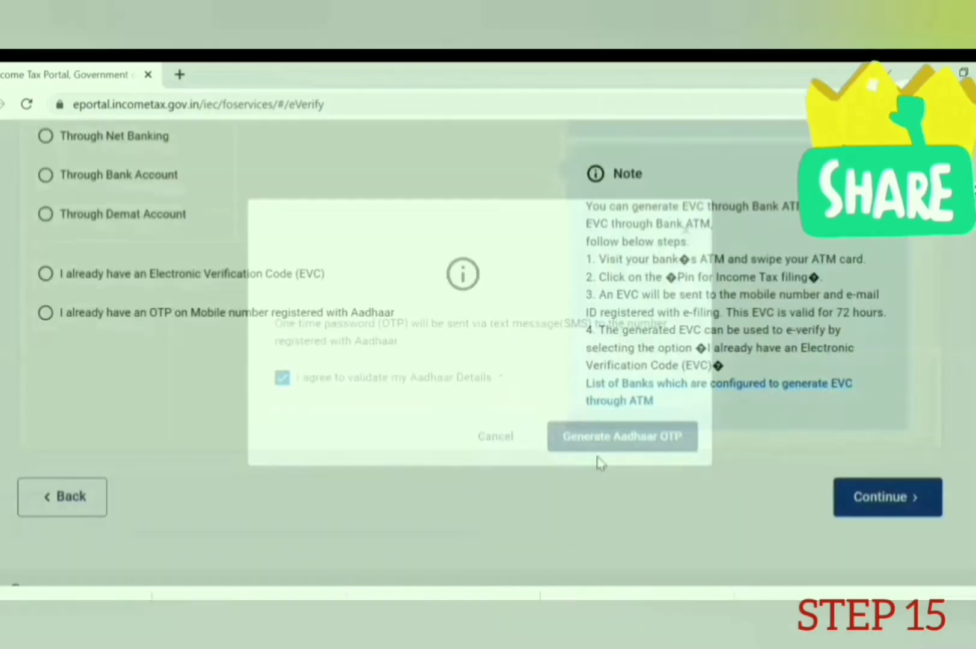
left_click(353, 340)
type("••••••")
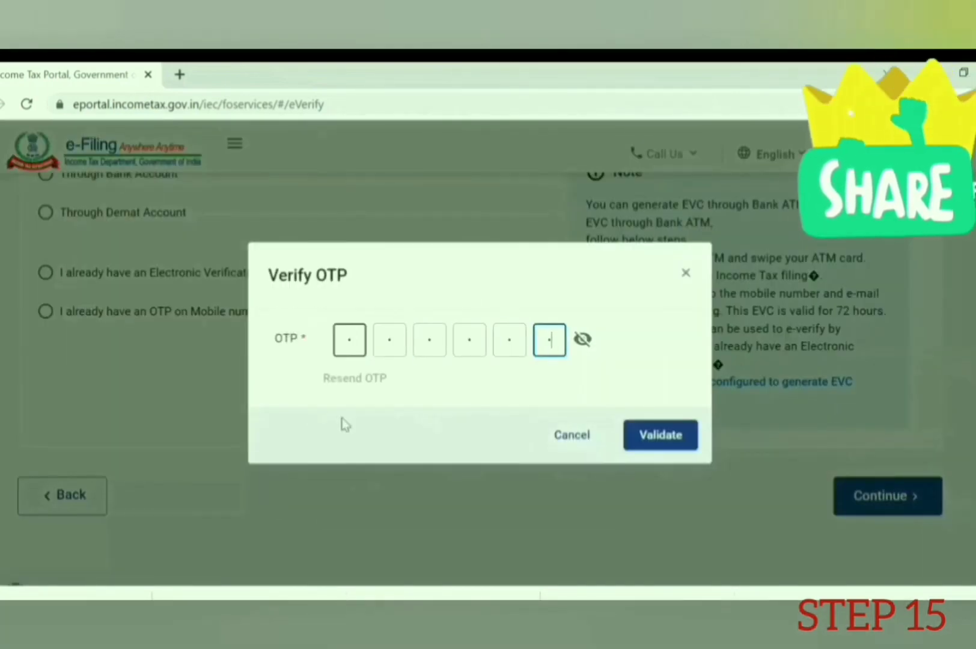
left_click(661, 443)
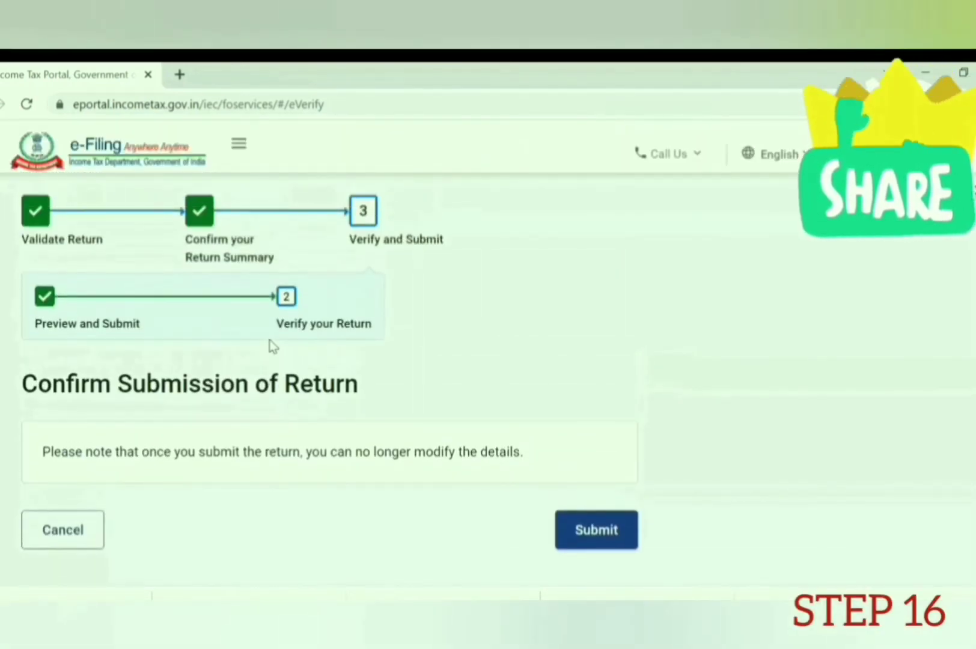
Submit the verified return on the Confirm Submission of Return page and go back to the dashboard.
scroll(421, 373, "down", 2)
left_click(607, 401)
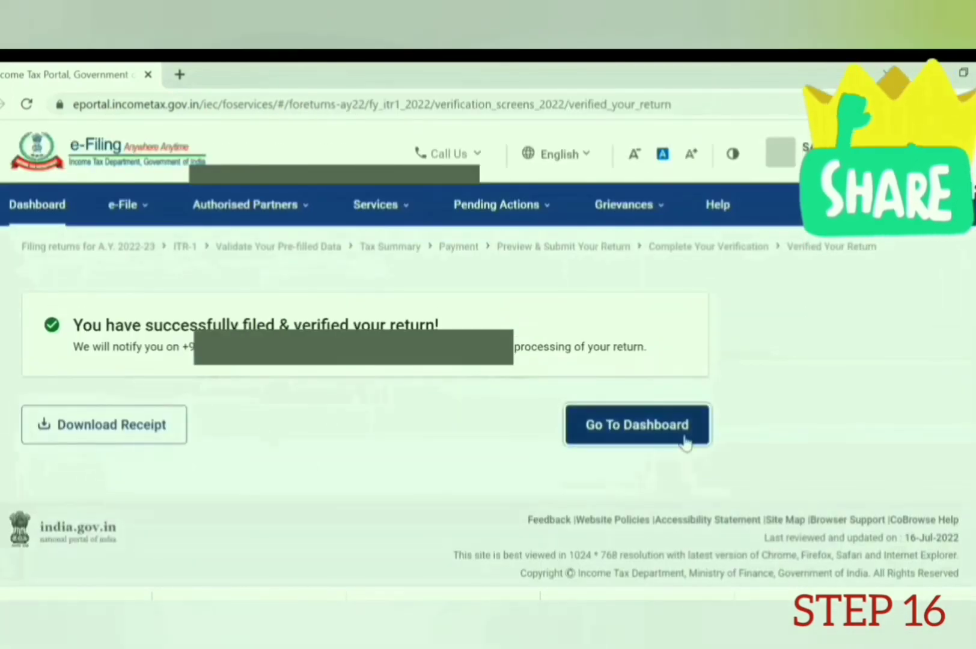
left_click(686, 442)
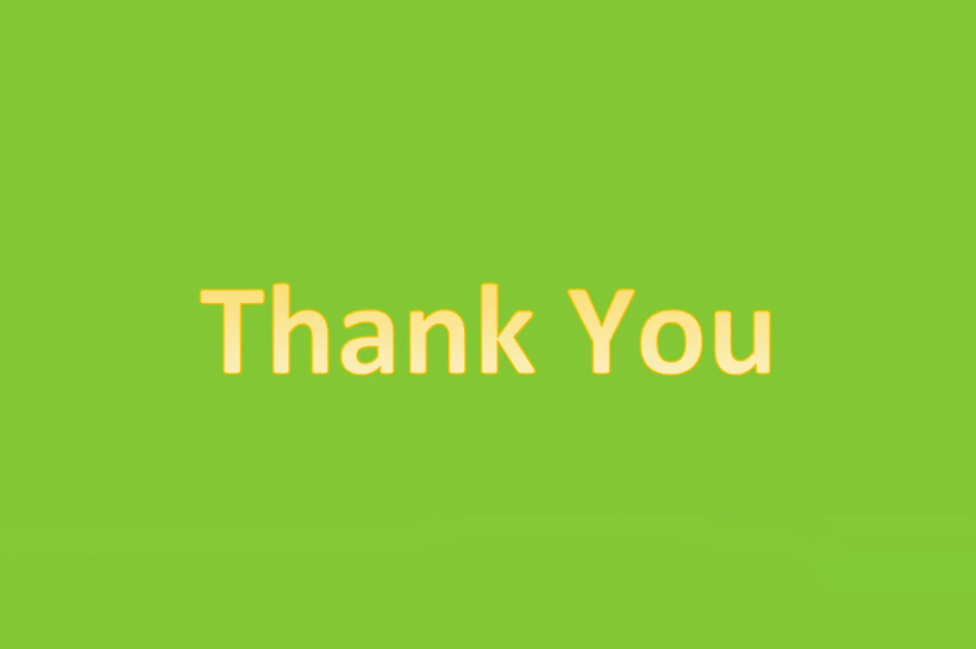